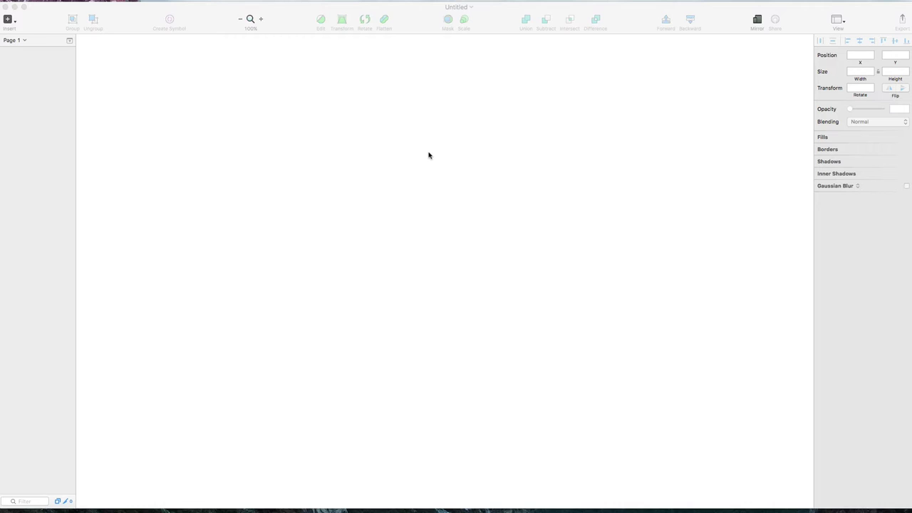
Draw a 1163 × 770 artboard, Artboard 1, across the empty canvas
left_click(428, 156)
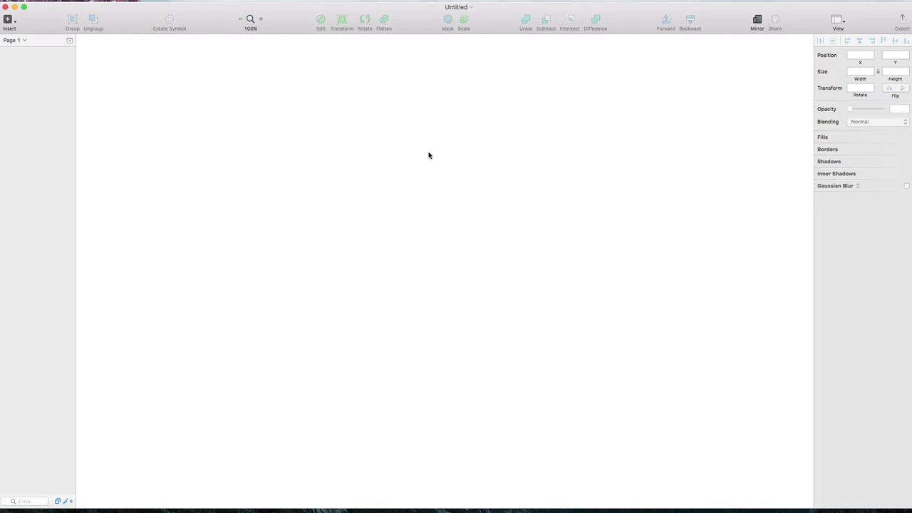
left_click(11, 21)
left_click(84, 112)
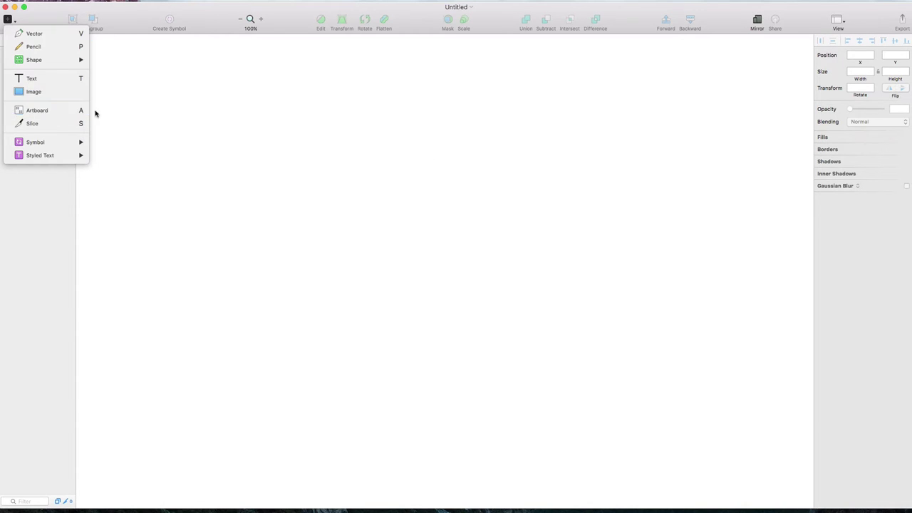
left_click_drag(194, 106, 739, 467)
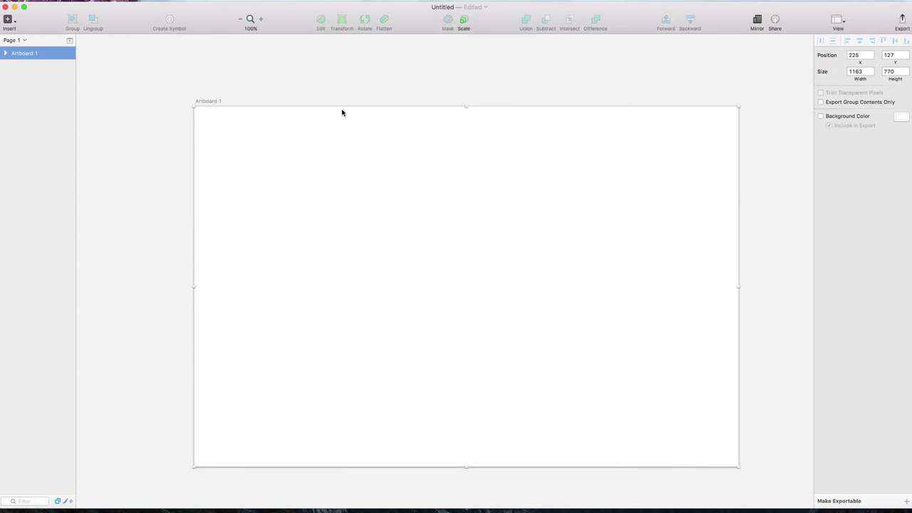
Add a text box in the artboard's upper left reading 'Hello' with a capital H
left_click(336, 141)
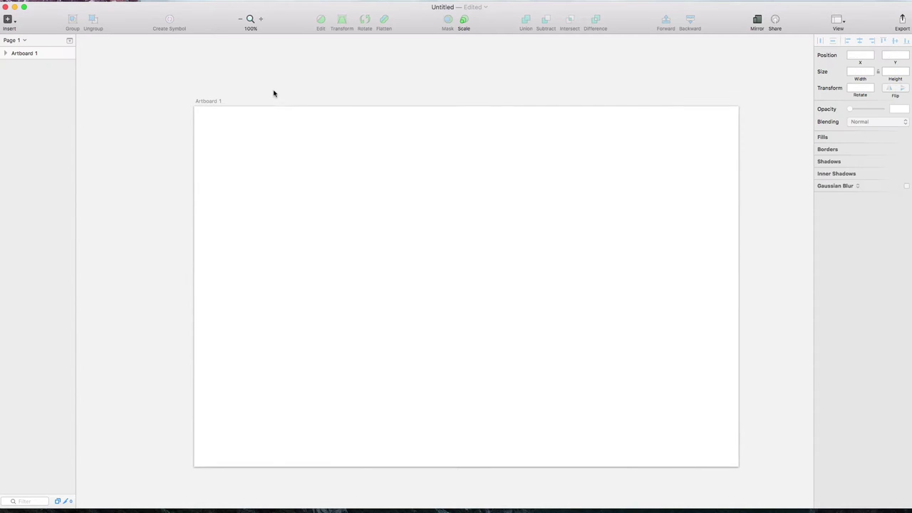
left_click(11, 21)
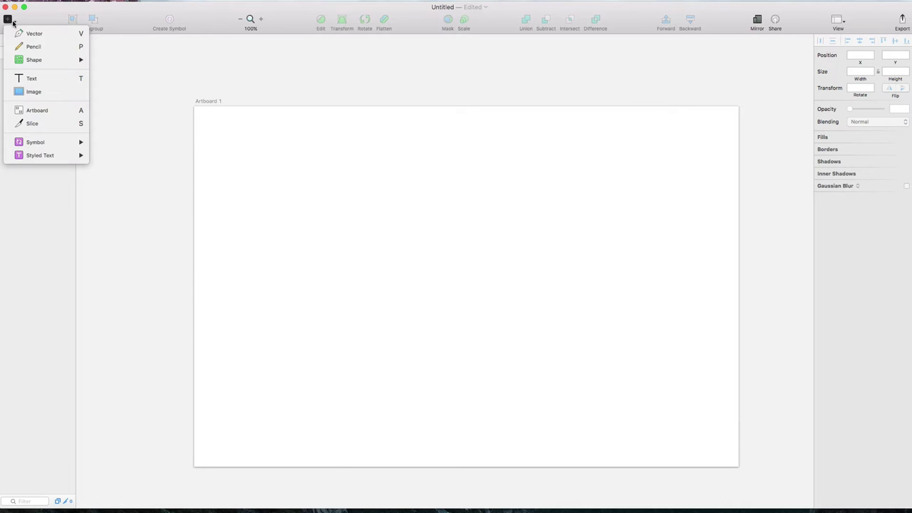
left_click(59, 80)
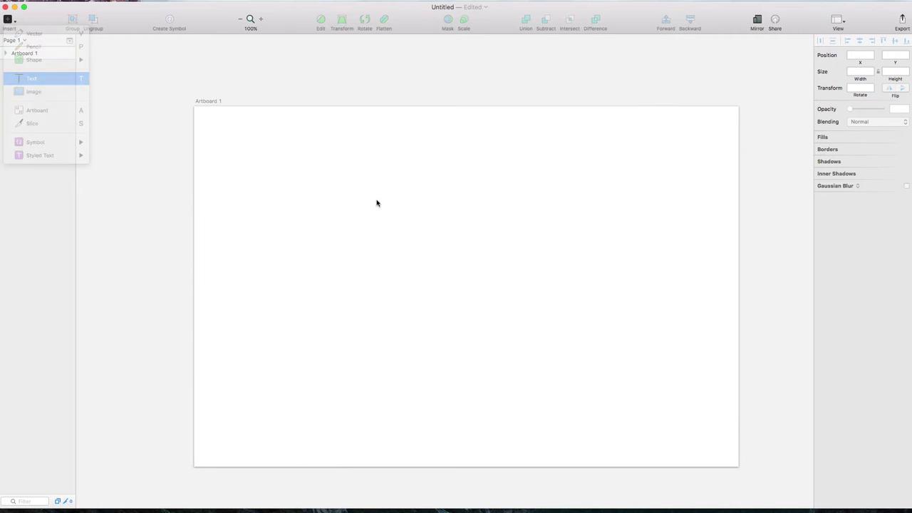
left_click_drag(311, 196, 522, 303)
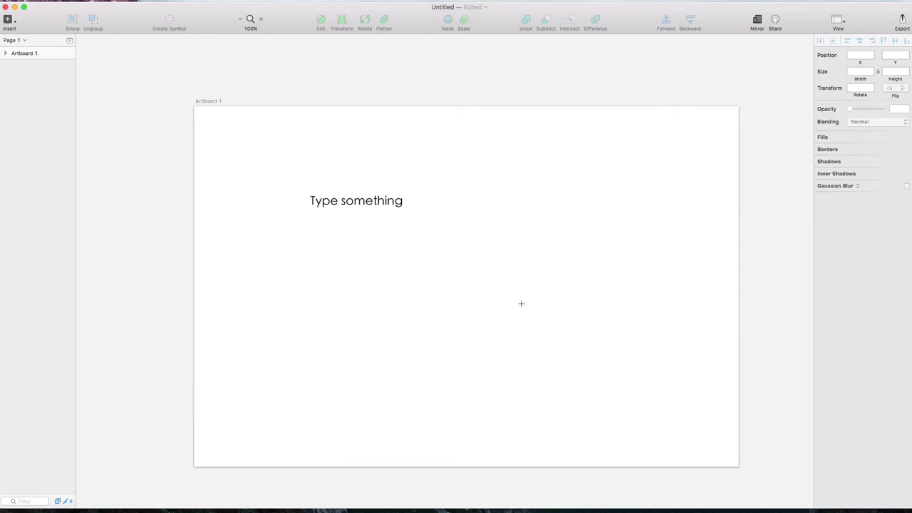
type("hello")
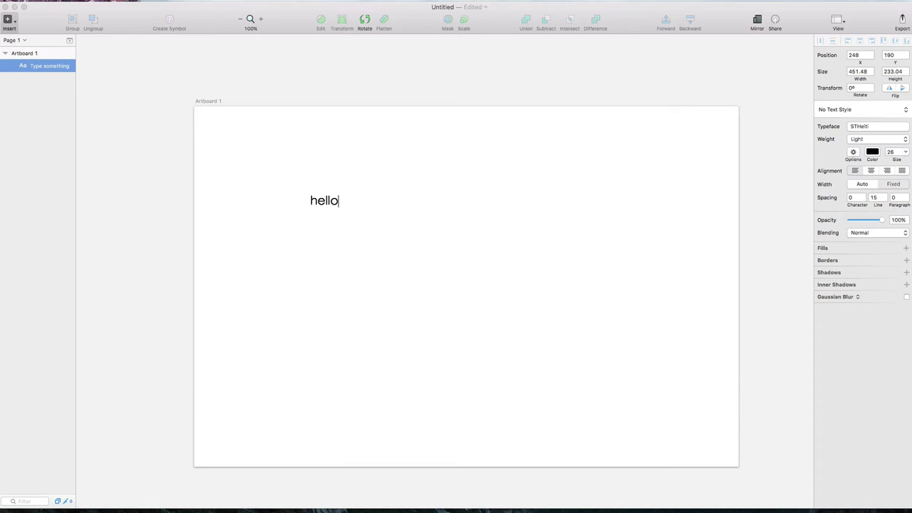
key("super+a")
type("Hello")
key("super+a")
key("Escape")
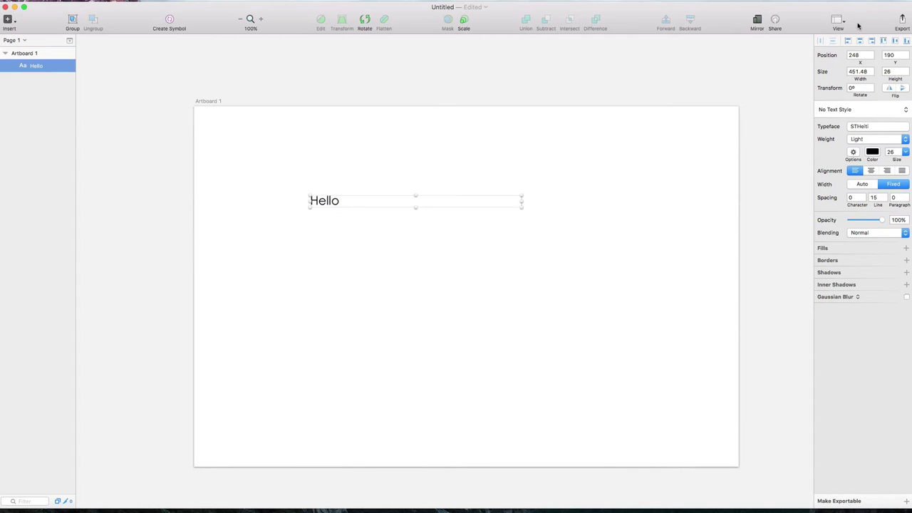
Change Hello's typeface to Roboto with Medium weight and font size 64
left_click(872, 127)
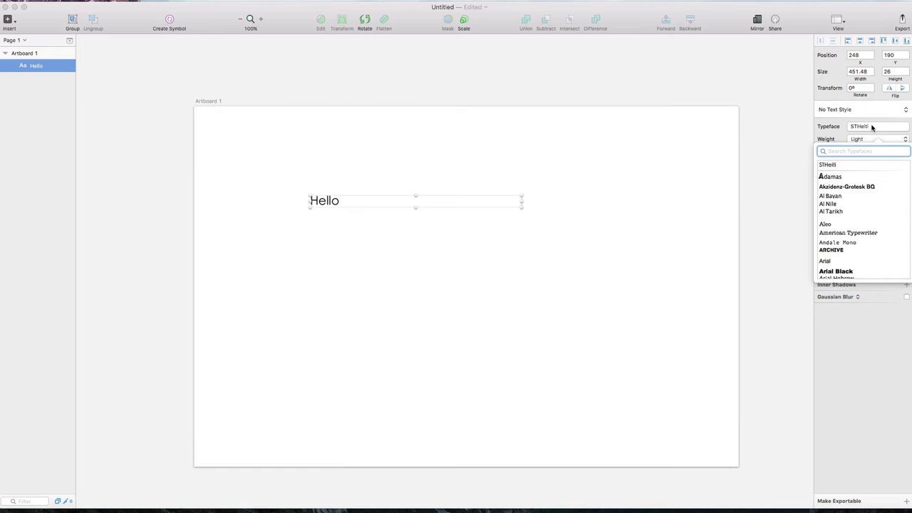
type("roboto")
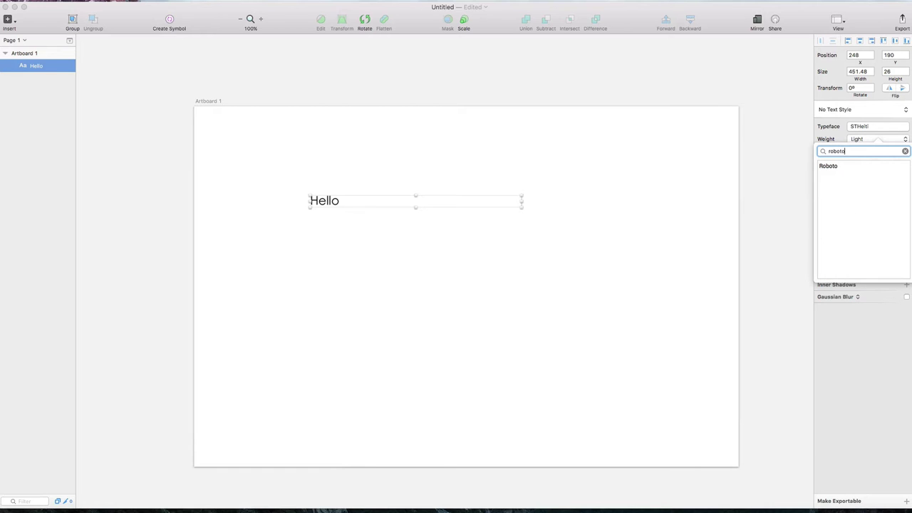
left_click(855, 166)
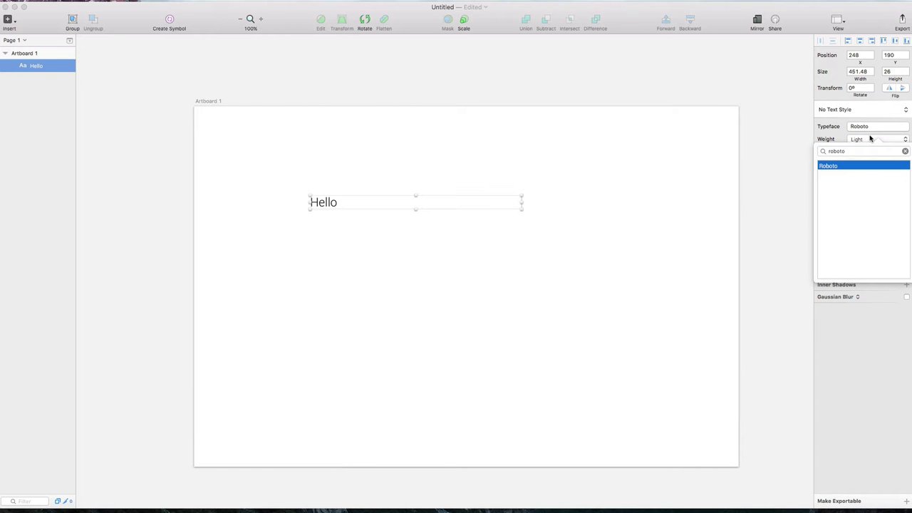
left_click(871, 139)
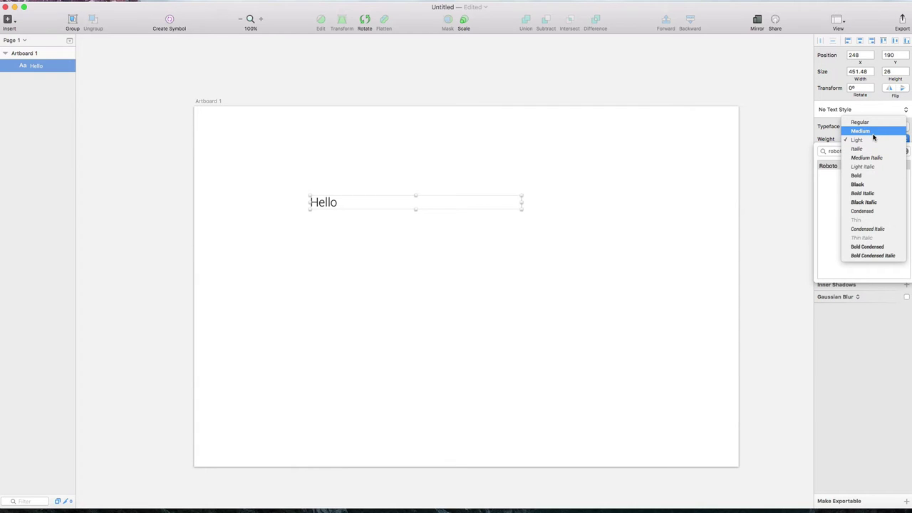
left_click(874, 135)
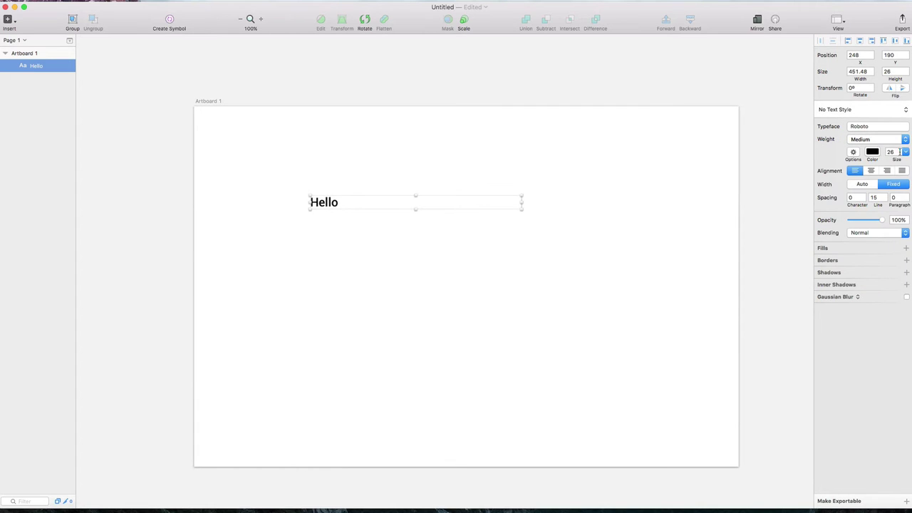
left_click(907, 153)
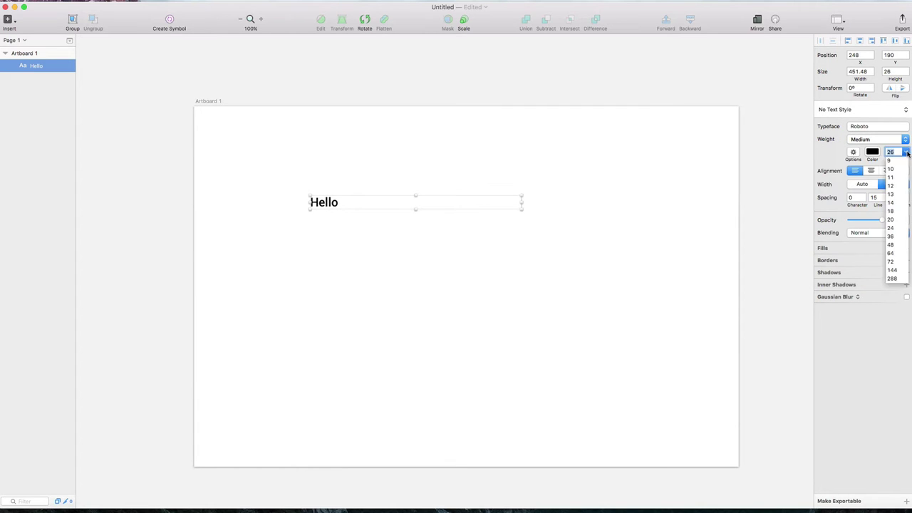
left_click(898, 253)
left_click(906, 154)
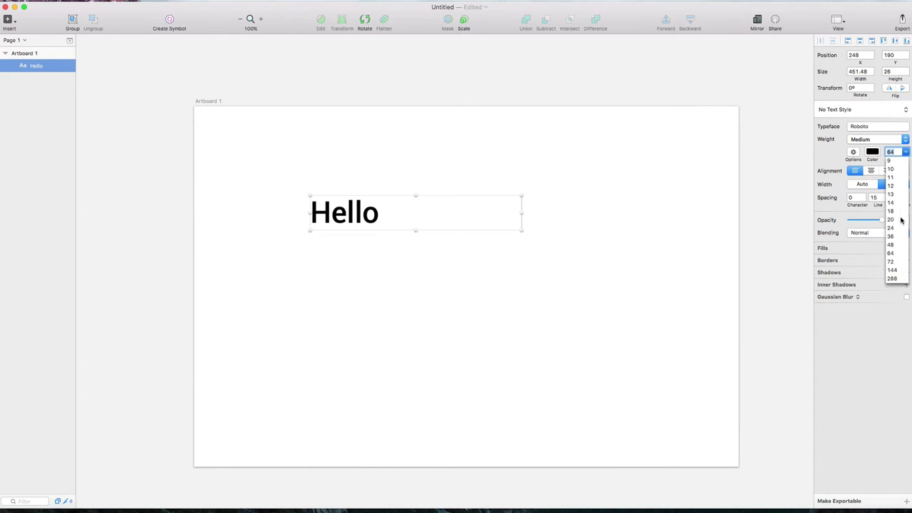
Center-align the Hello text in its box and colour it blue 4A90E2
left_click(894, 254)
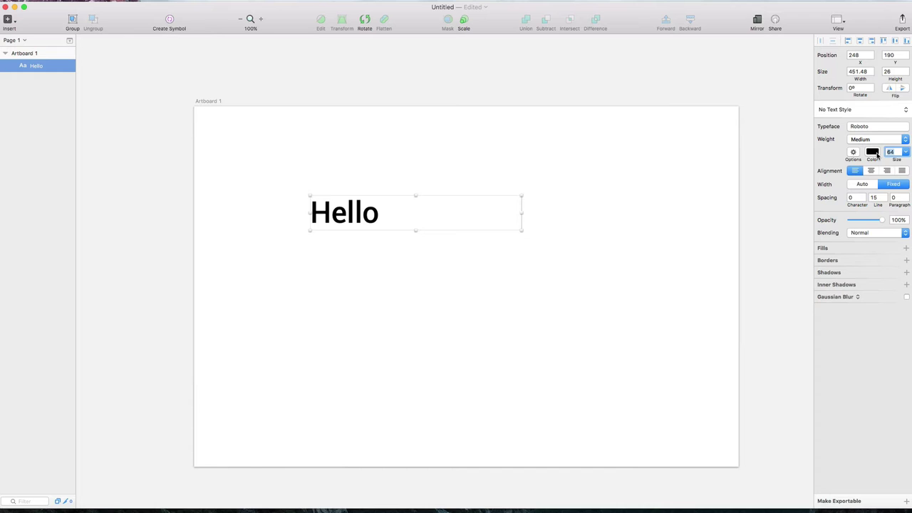
left_click(872, 172)
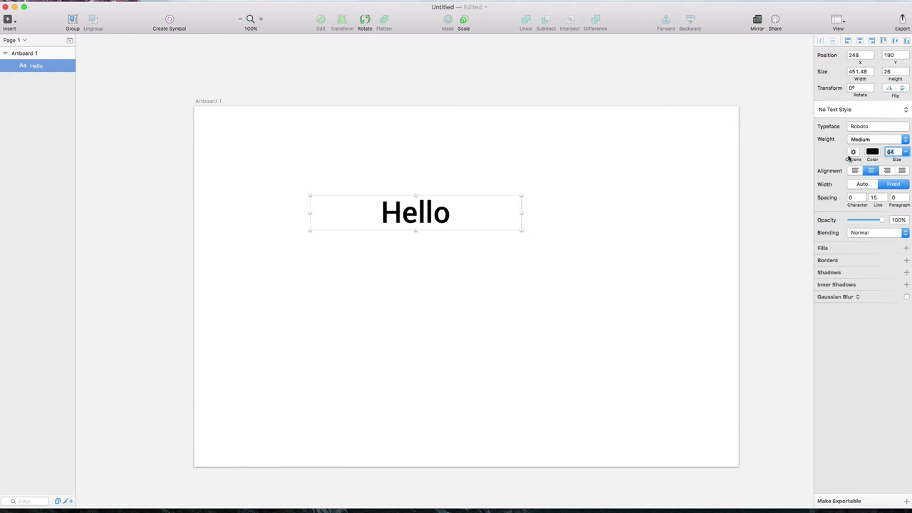
left_click(873, 152)
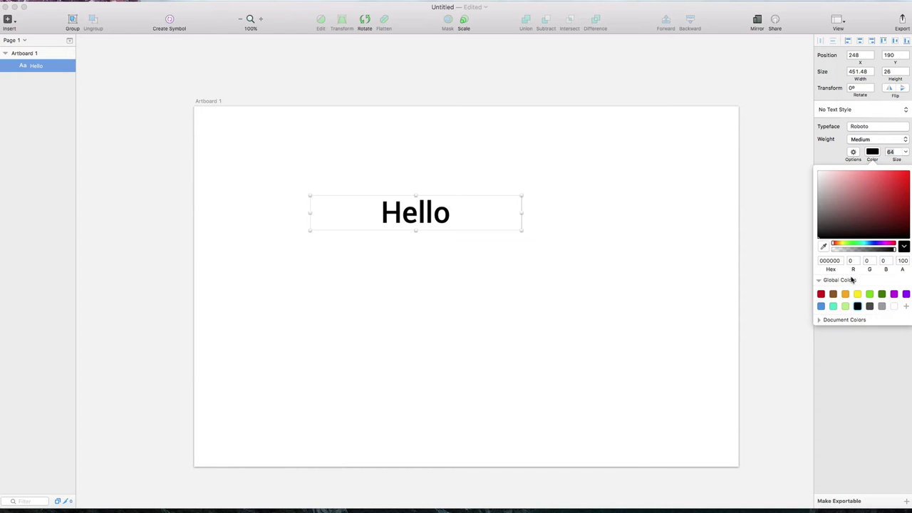
left_click(822, 307)
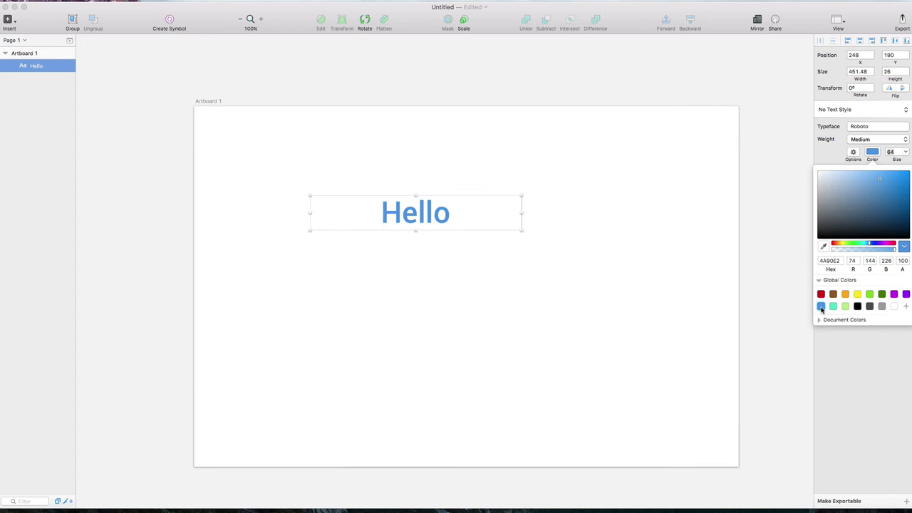
left_click(651, 249)
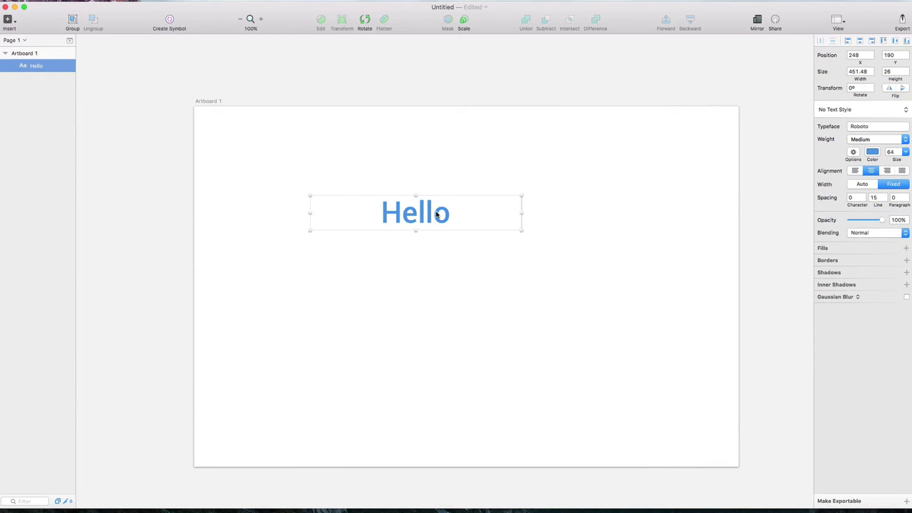
left_click(437, 183)
left_click(433, 211)
Create a shared text style 'Heading 1' from Hello's current formatting
left_click(907, 110)
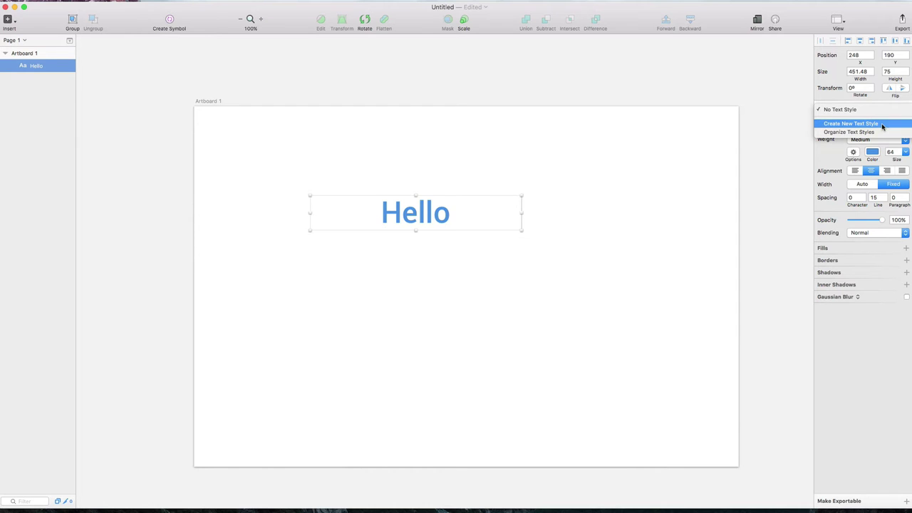
left_click(883, 124)
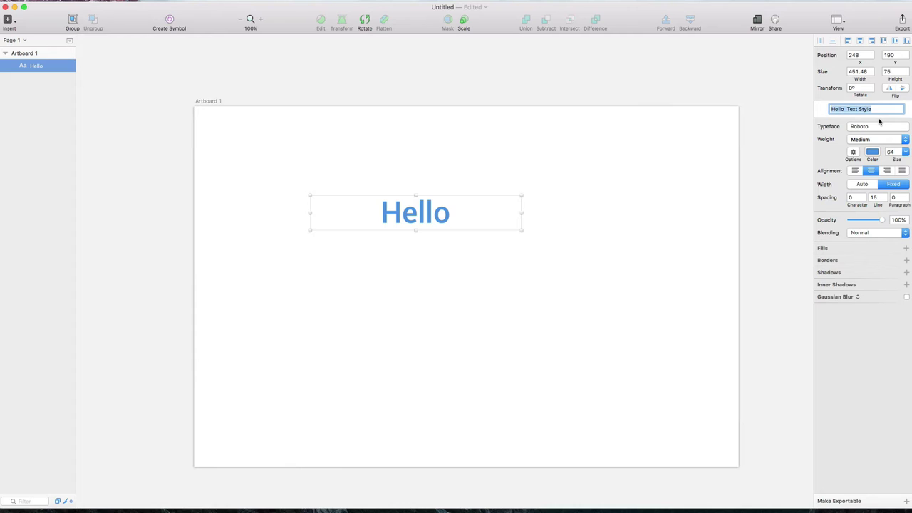
type("Heading 1")
key("Return")
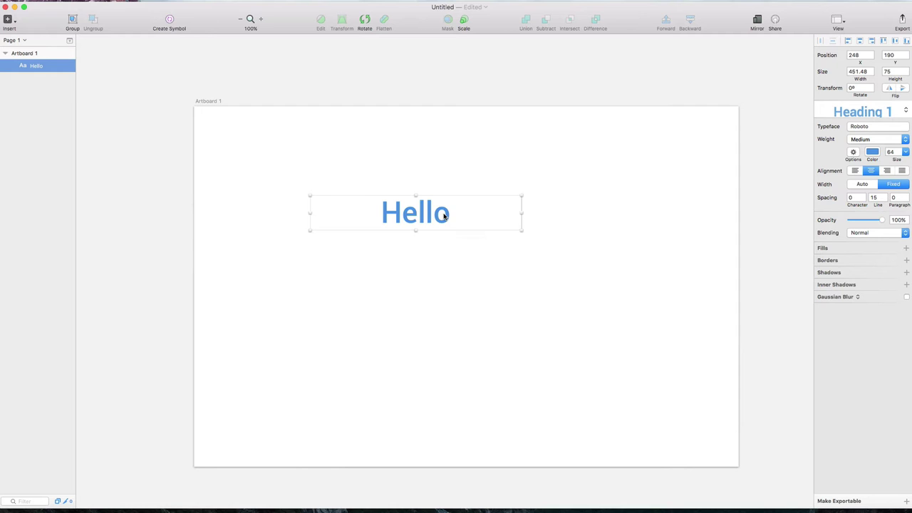
Confirm Hello keeps the Heading 1 style and move it further left
left_click(538, 210)
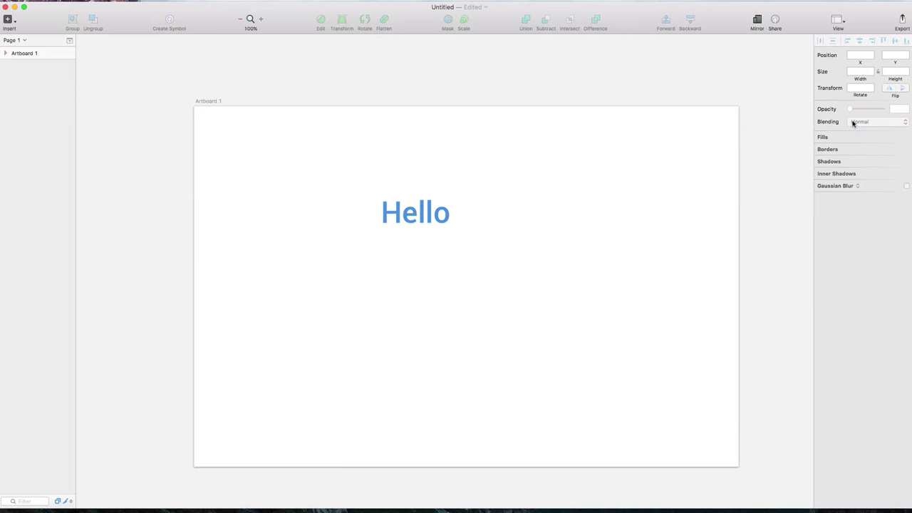
left_click(410, 212)
left_click(861, 111)
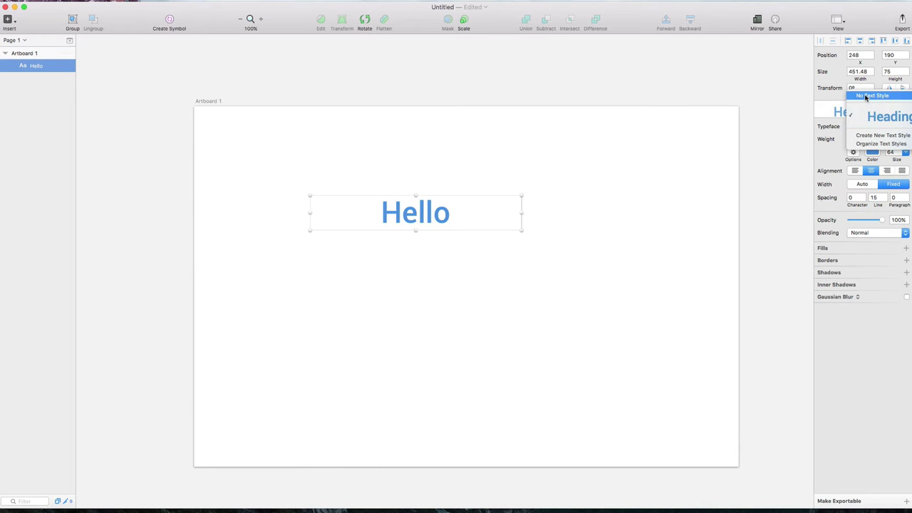
left_click(427, 212)
left_click_drag(423, 212, 351, 212)
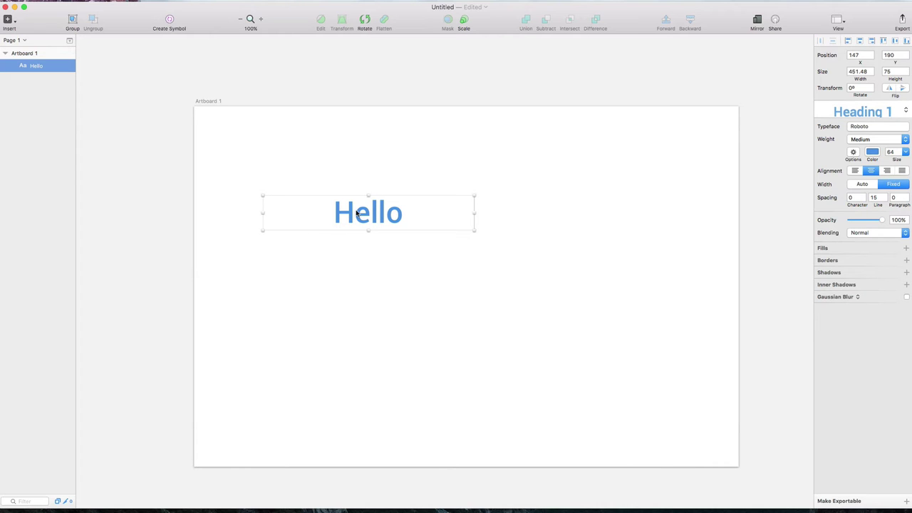
Add a second text layer reading 'Yoyo' to the right of Hello
key("r")
left_click_drag(488, 192, 659, 244)
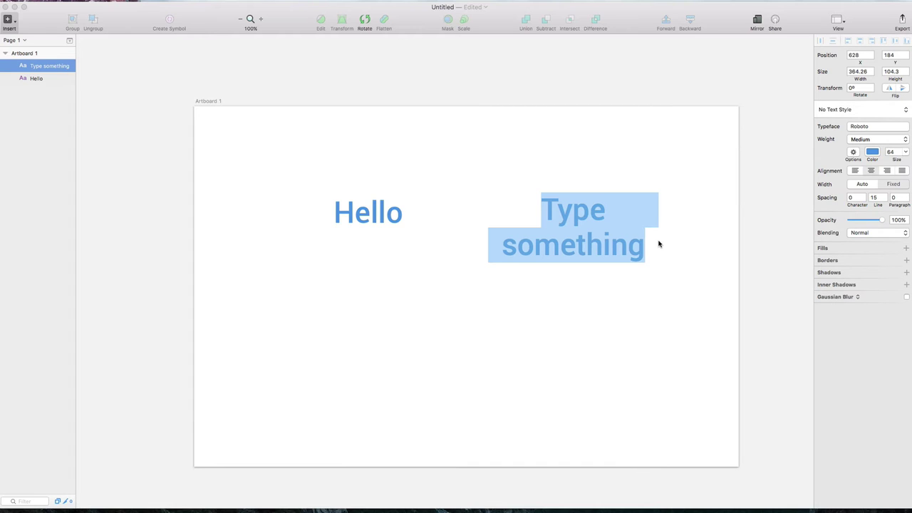
type("Yo")
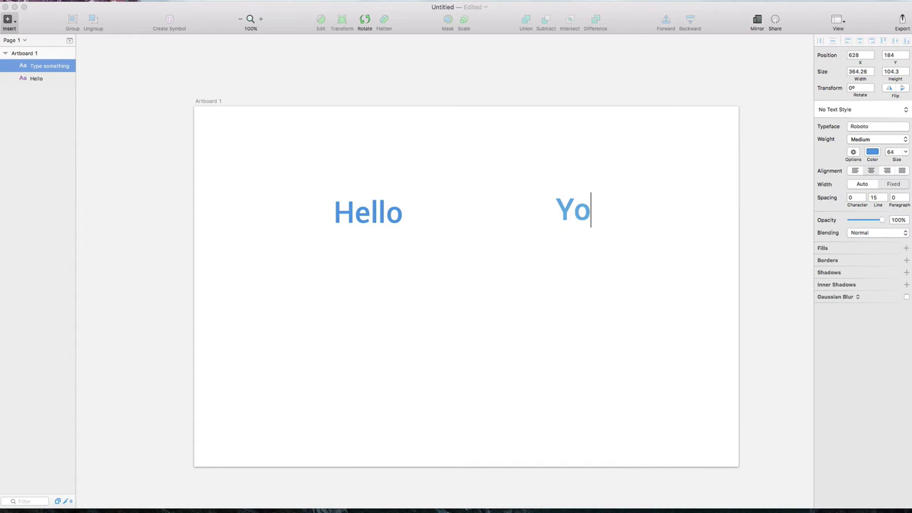
type("yo")
left_click(651, 246)
left_click(585, 220)
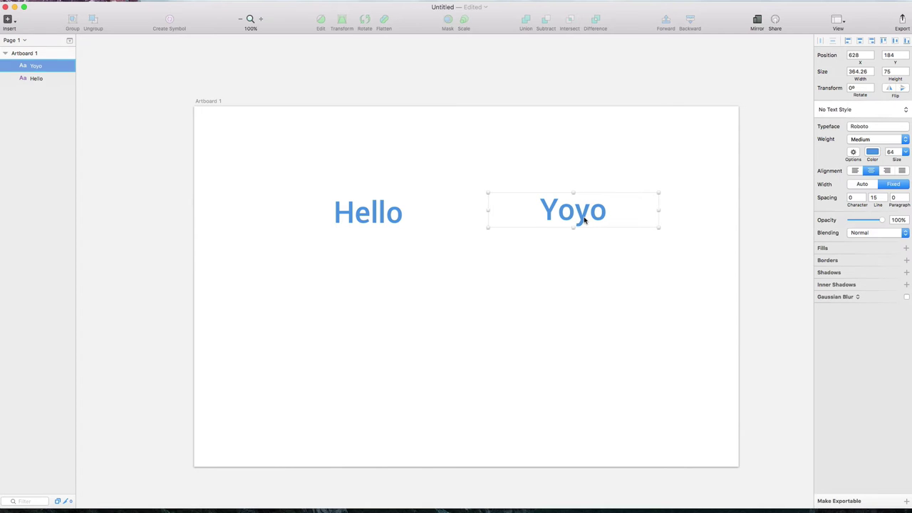
left_click(849, 113)
Apply Heading 1 to Yoyo, then set No Text Style and colour it black
left_click(858, 134)
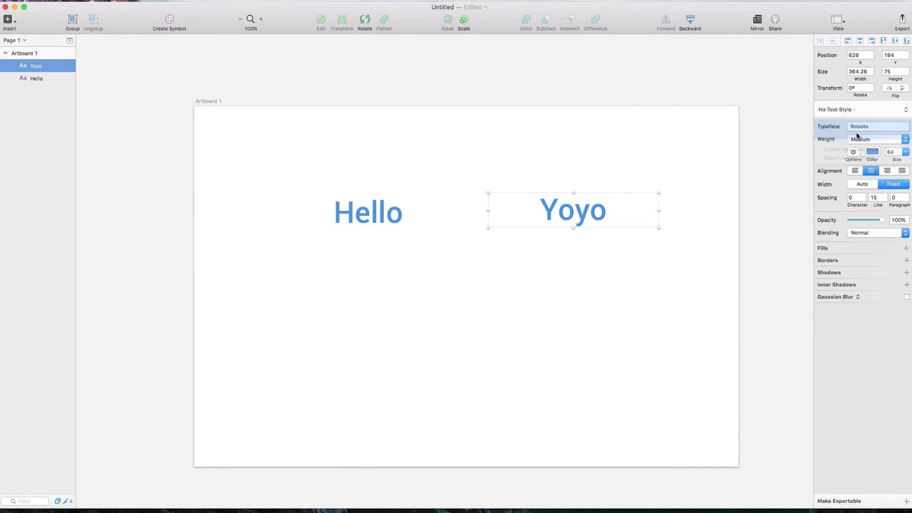
left_click(667, 184)
left_click(596, 221)
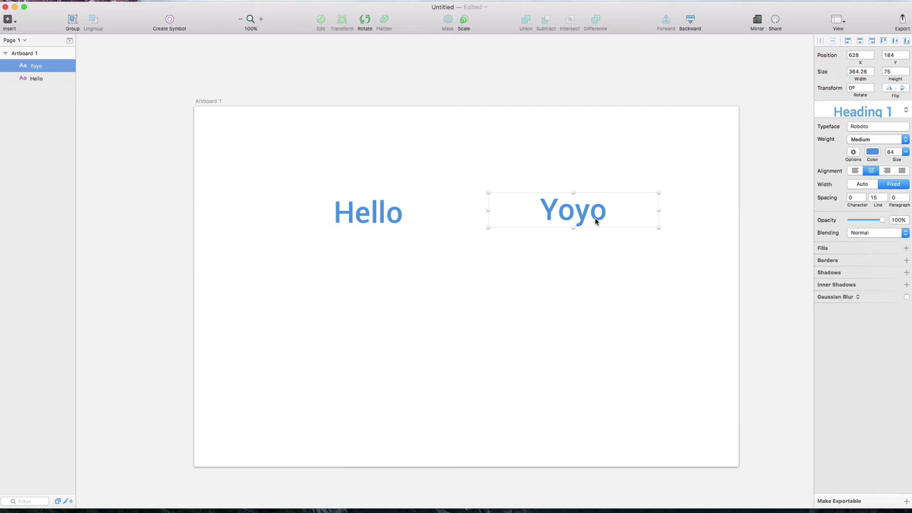
left_click(866, 113)
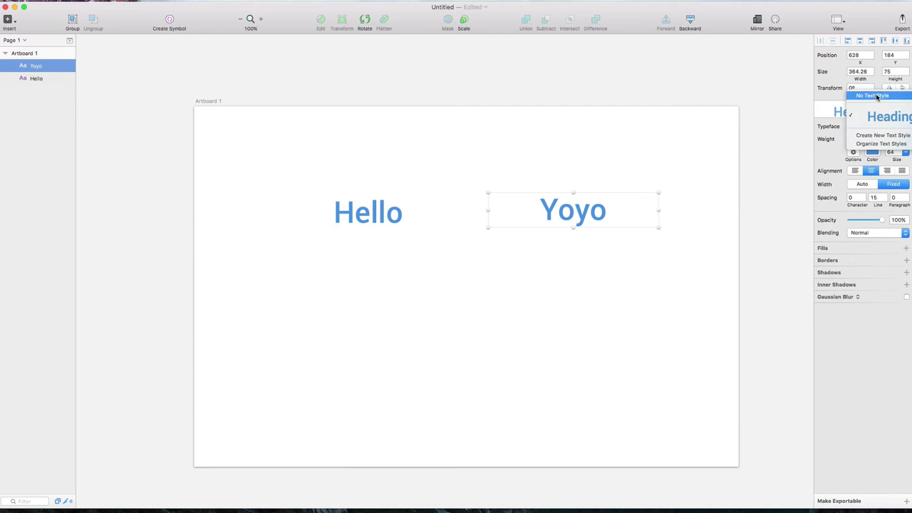
left_click(877, 97)
left_click(640, 174)
left_click(601, 208)
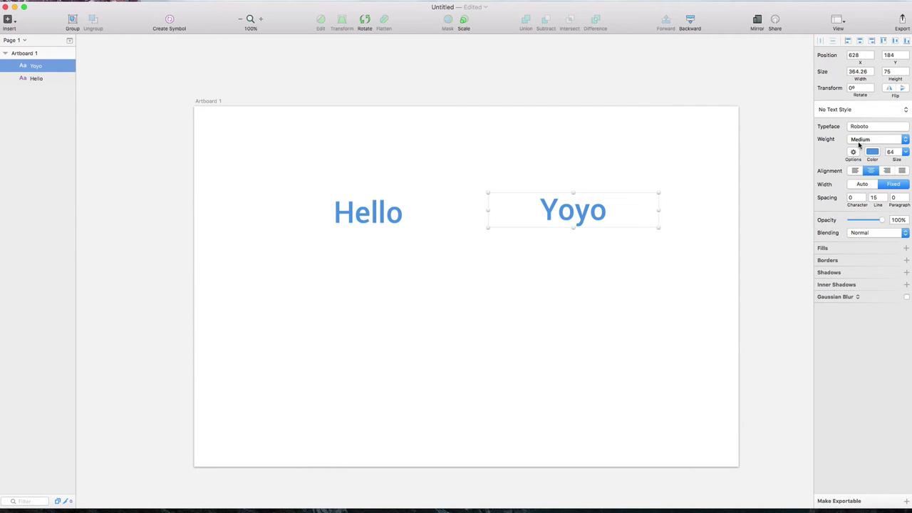
left_click(873, 152)
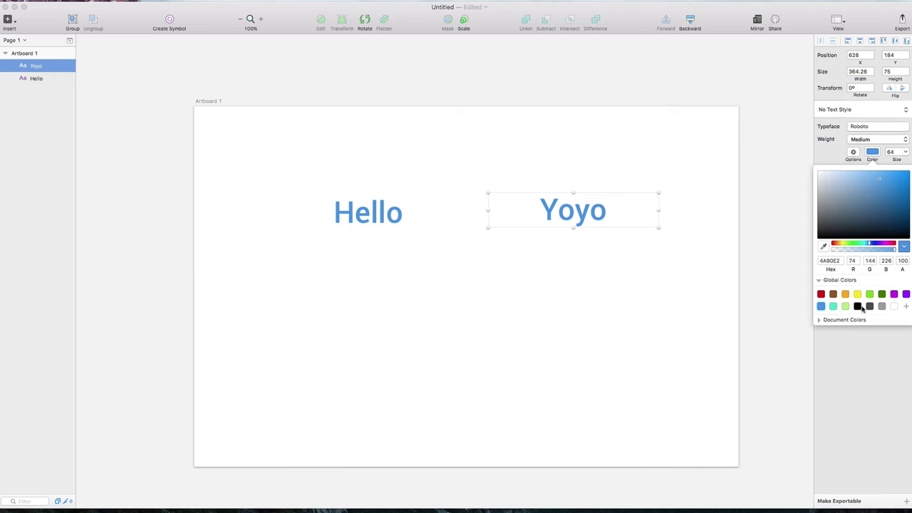
left_click(859, 306)
Try Adamas and Al Bayan typefaces on Yoyo, settling on Aleo
left_click(868, 126)
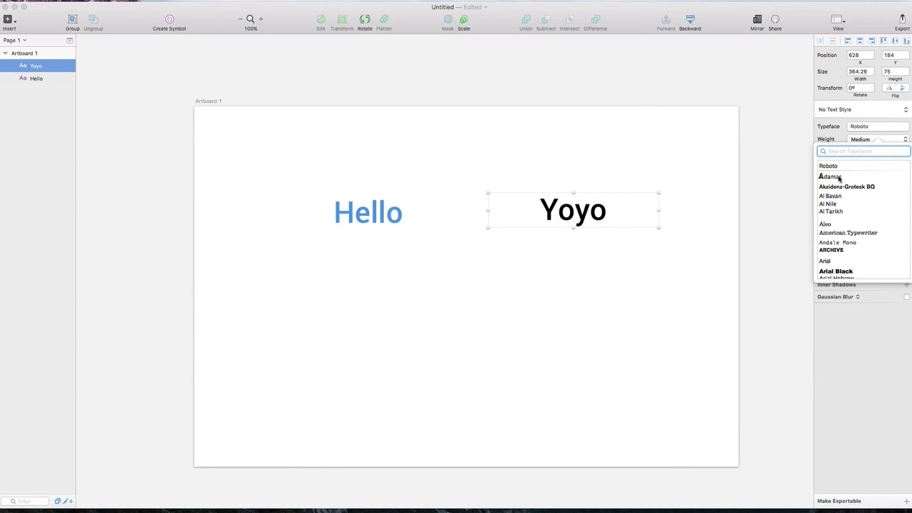
left_click(840, 177)
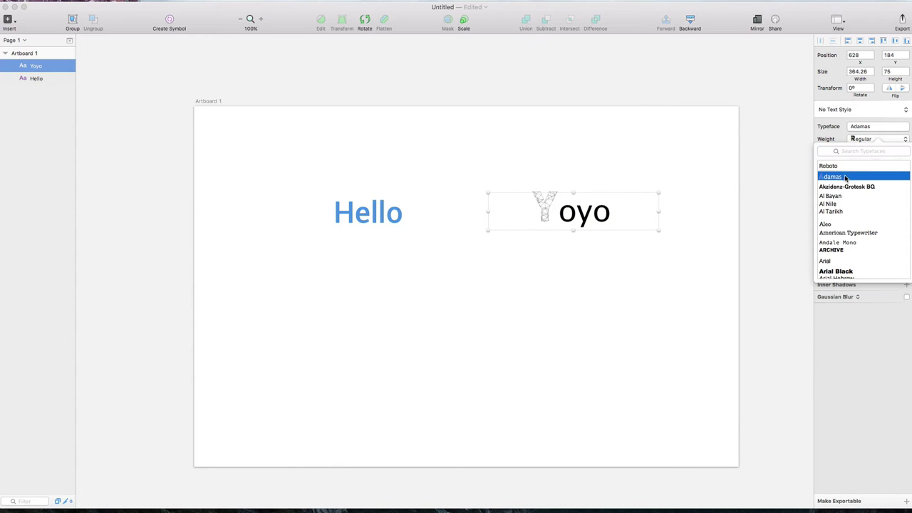
double_click(611, 212)
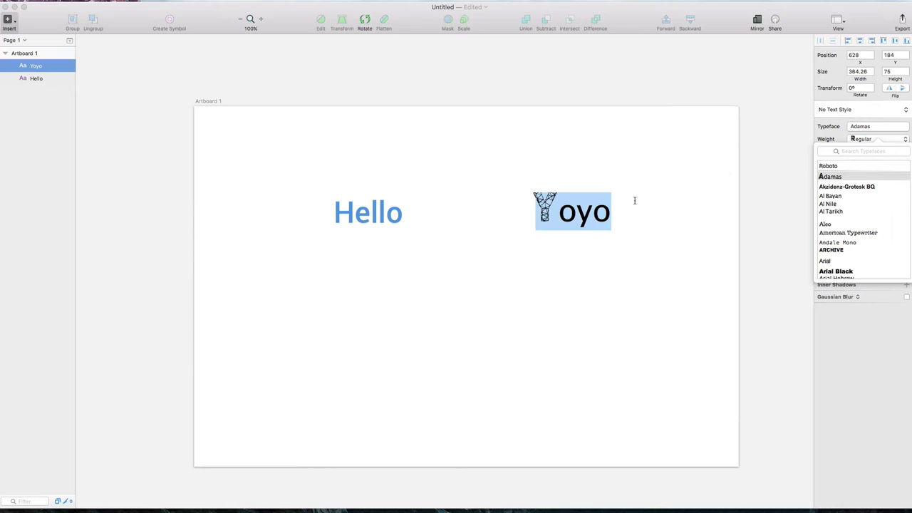
left_click(843, 178)
left_click(839, 198)
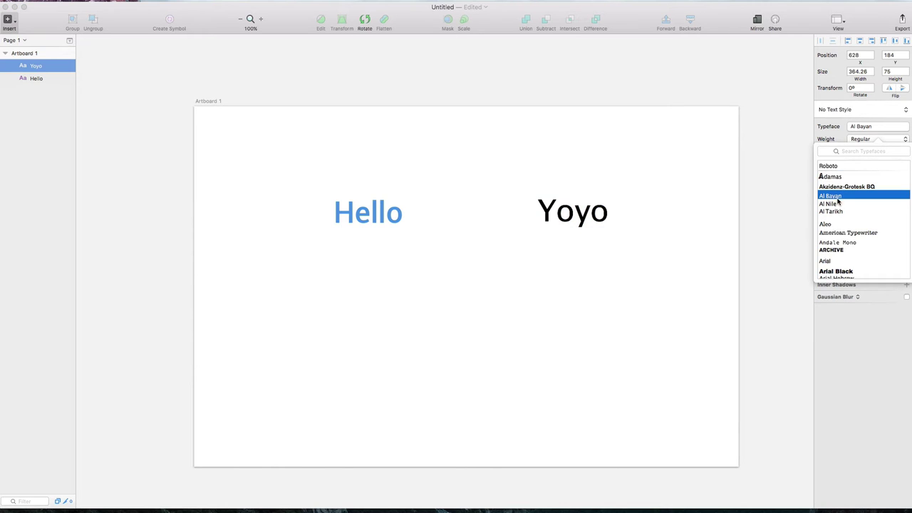
left_click(832, 226)
left_click(655, 208)
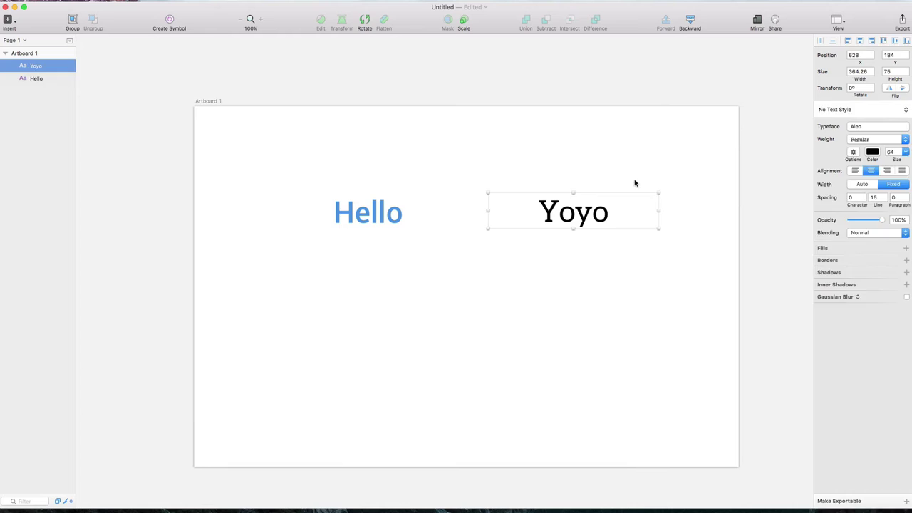
left_click(635, 183)
left_click(359, 226)
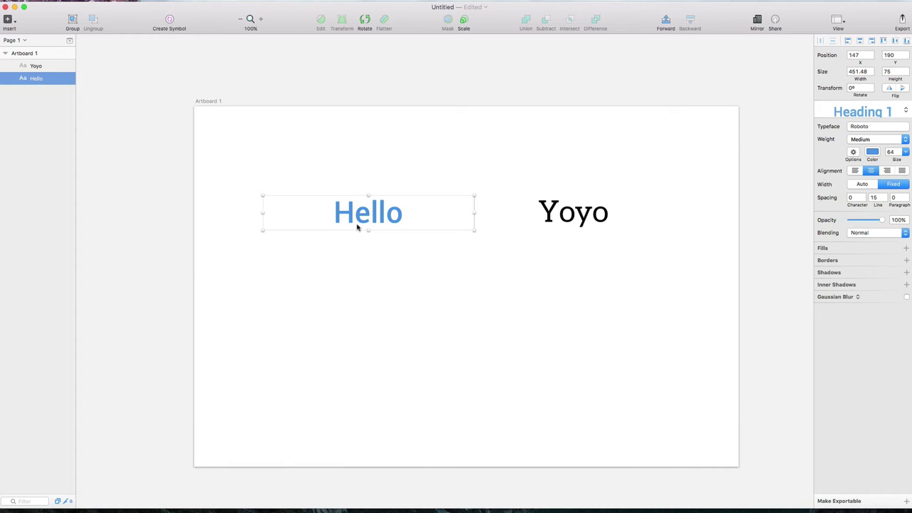
Move Yoyo left beside Hello and narrow its text box to about 288 wide
left_click(566, 223)
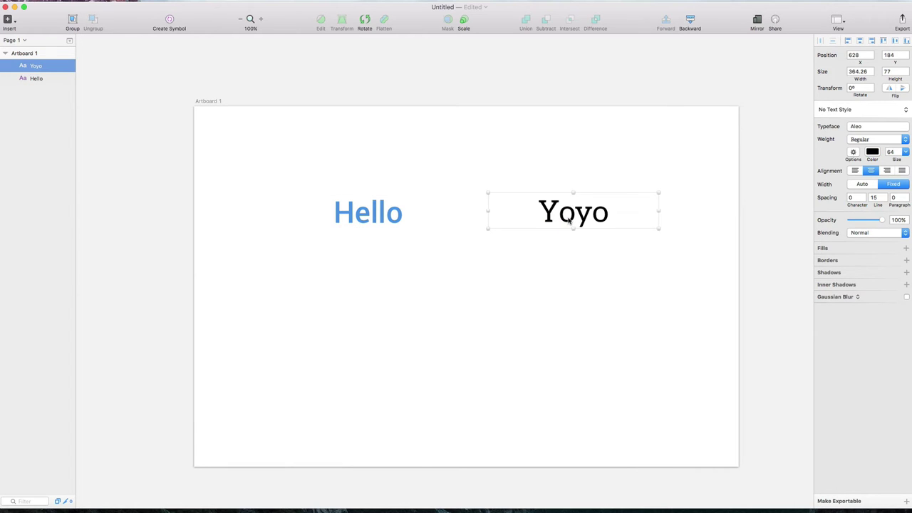
left_click_drag(568, 222, 513, 222)
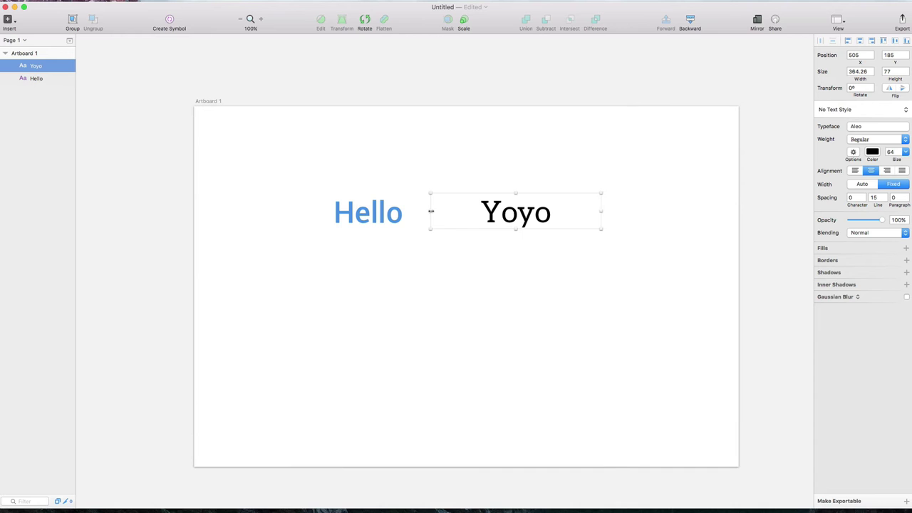
left_click_drag(431, 211, 465, 213)
left_click_drag(539, 217, 497, 241)
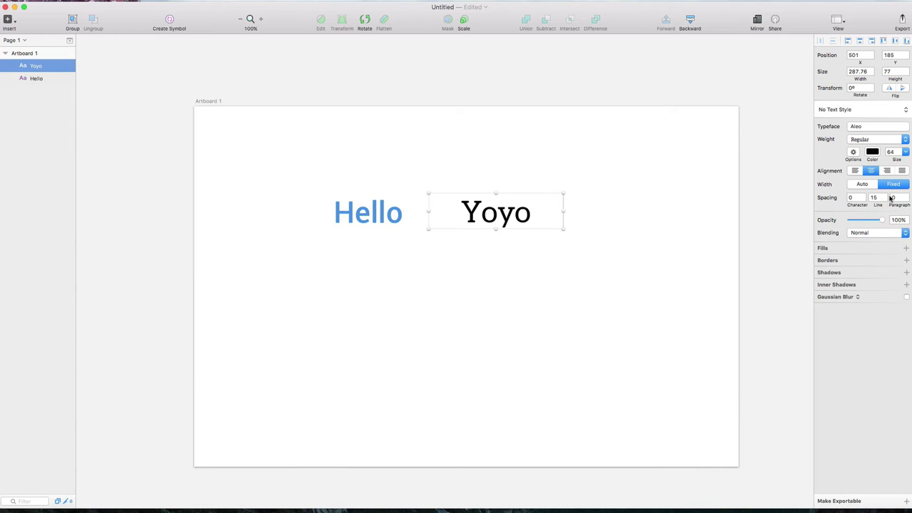
Set Yoyo's line spacing to 60
left_click(876, 199)
type("60")
key("Return")
left_click(574, 235)
left_click(525, 205)
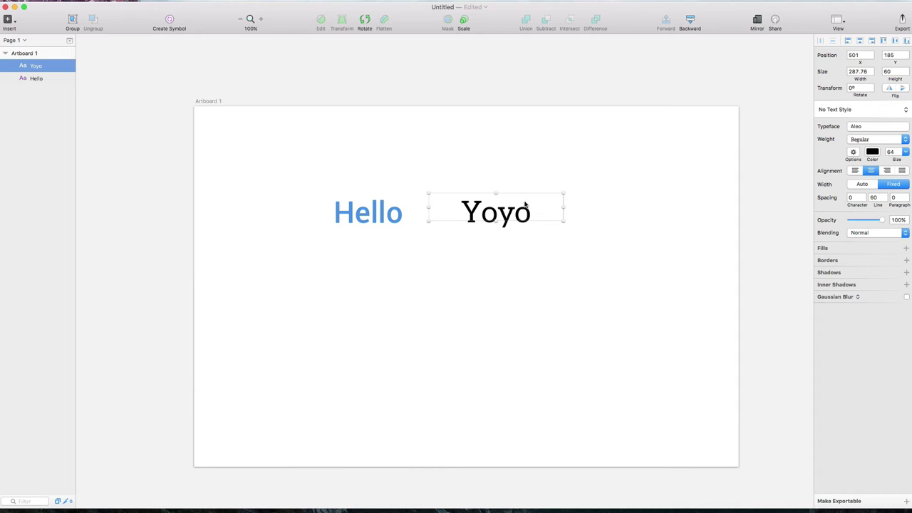
left_click(876, 110)
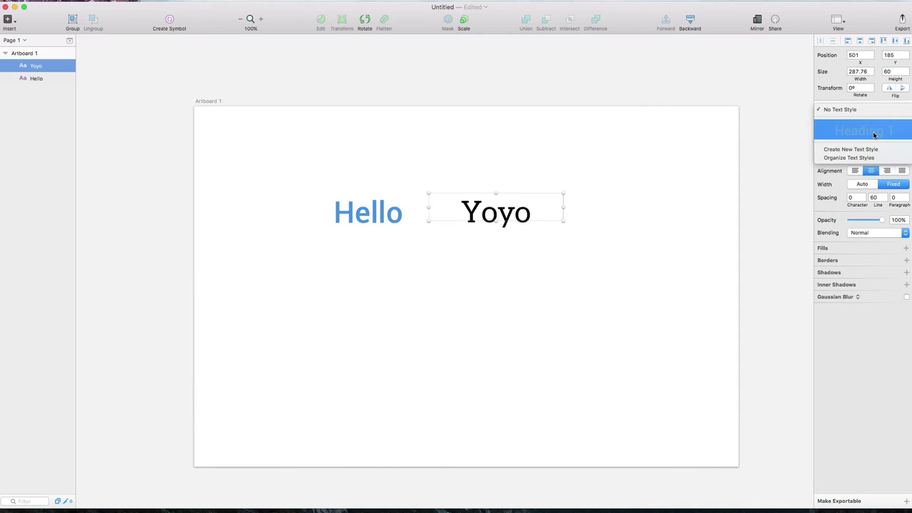
Apply Heading 1 to Yoyo, widen its box, and restore its opacity after adjusting it
left_click(874, 133)
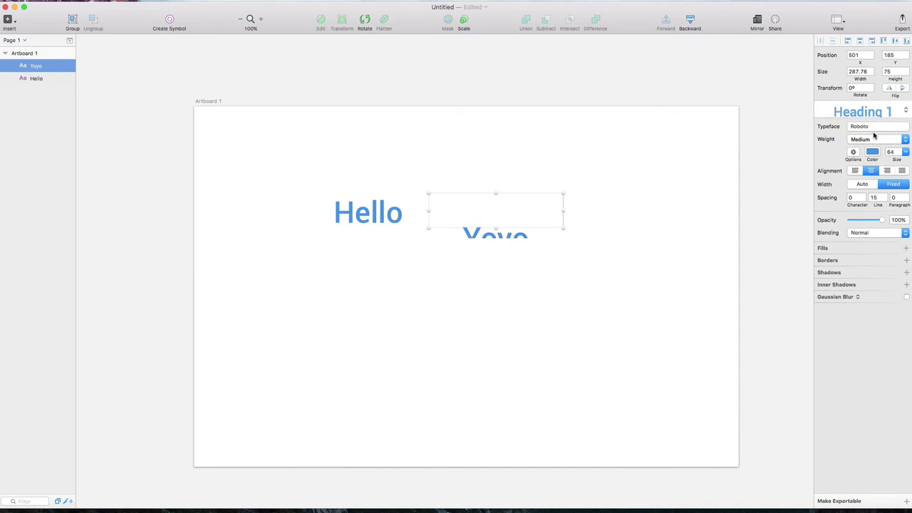
left_click_drag(564, 228, 606, 268)
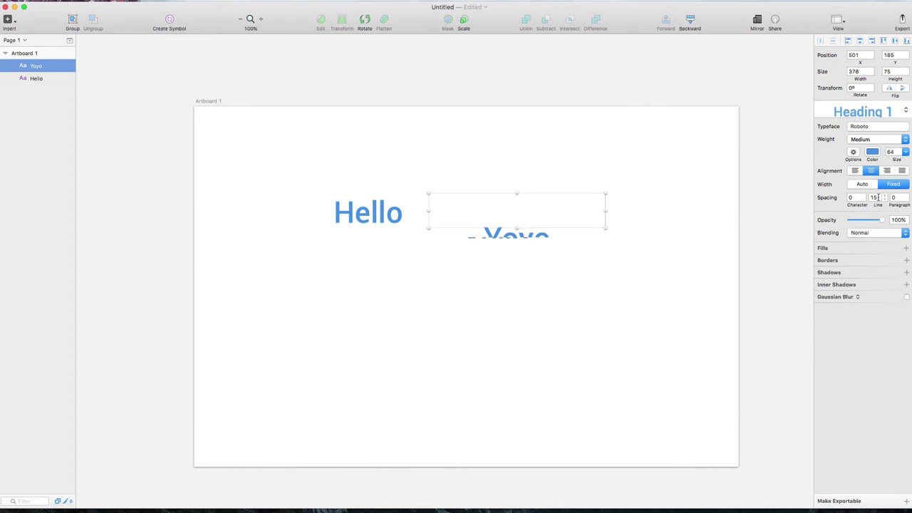
mouse_move(876, 220)
left_mouse_down()
mouse_move(855, 220)
mouse_move(884, 220)
left_mouse_up()
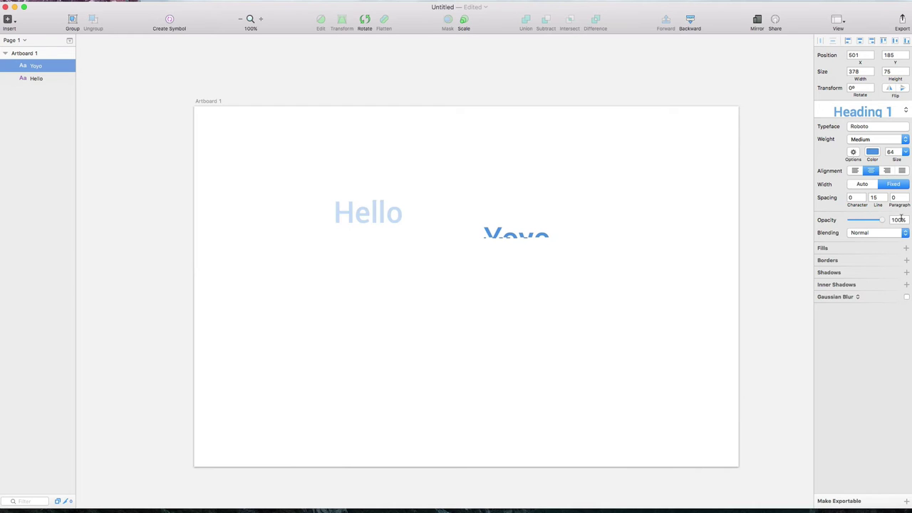
left_click(544, 244)
left_click(509, 218)
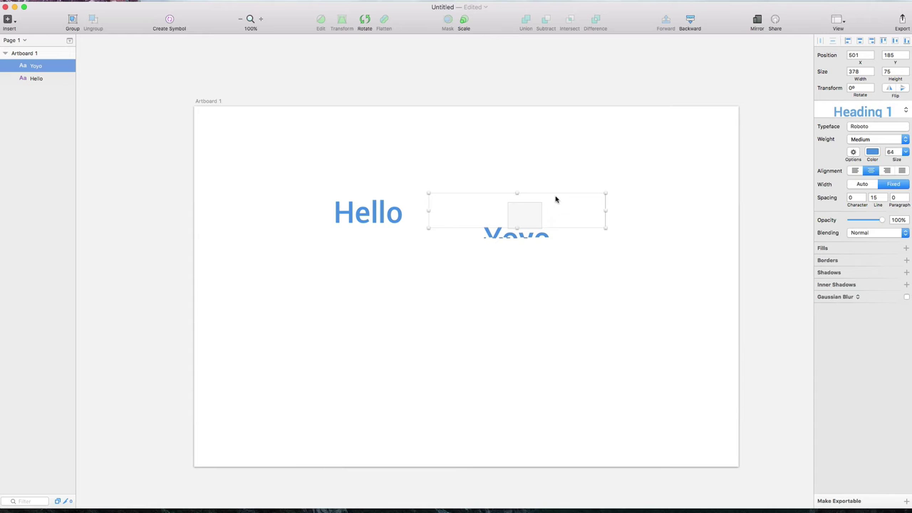
left_click(492, 231)
left_click(495, 227)
left_click(496, 232)
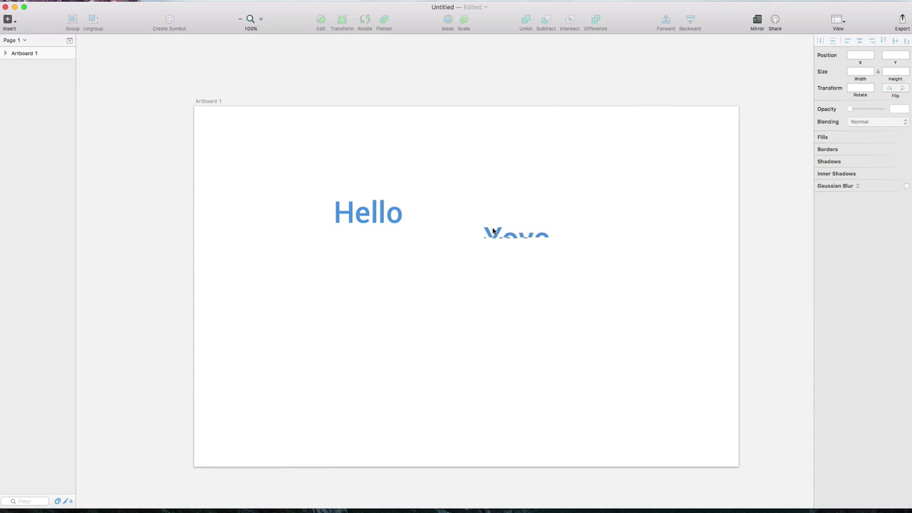
Zoom out and back in, then select the Yoyo heading and delete it
key("super+minus")
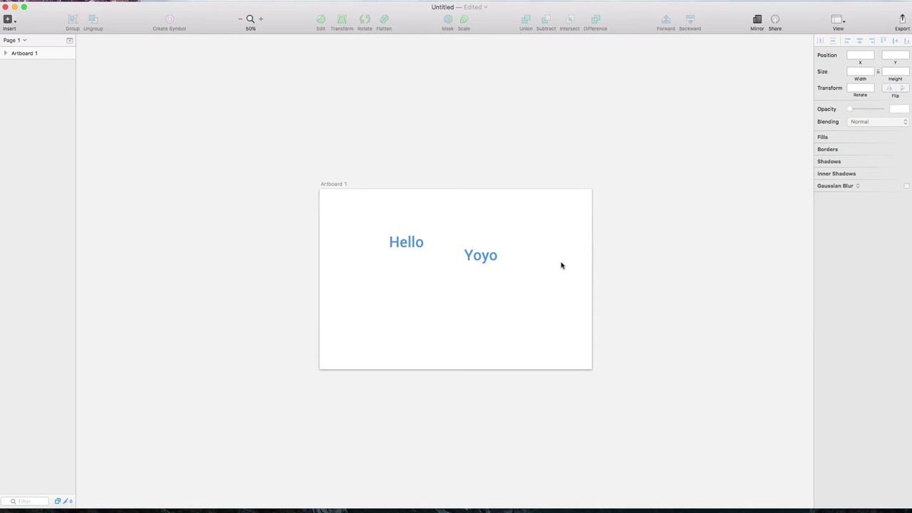
key("super+plus")
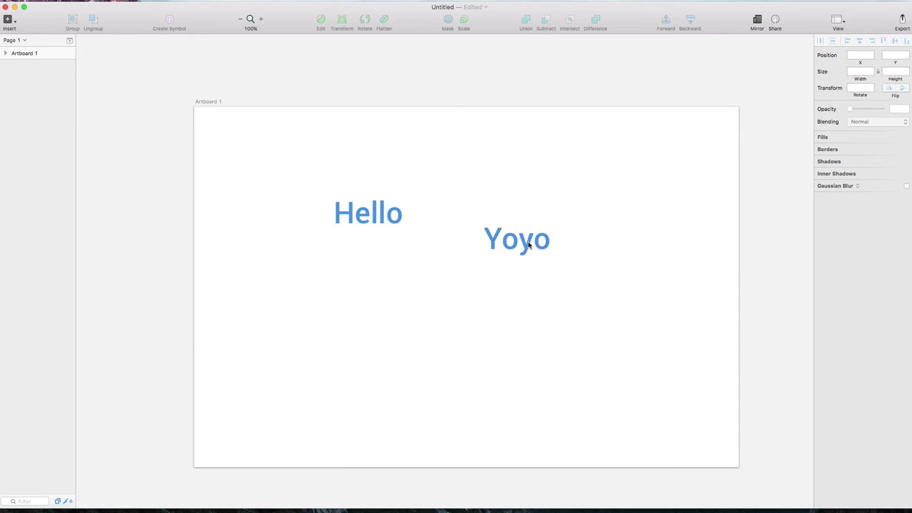
left_click(538, 202)
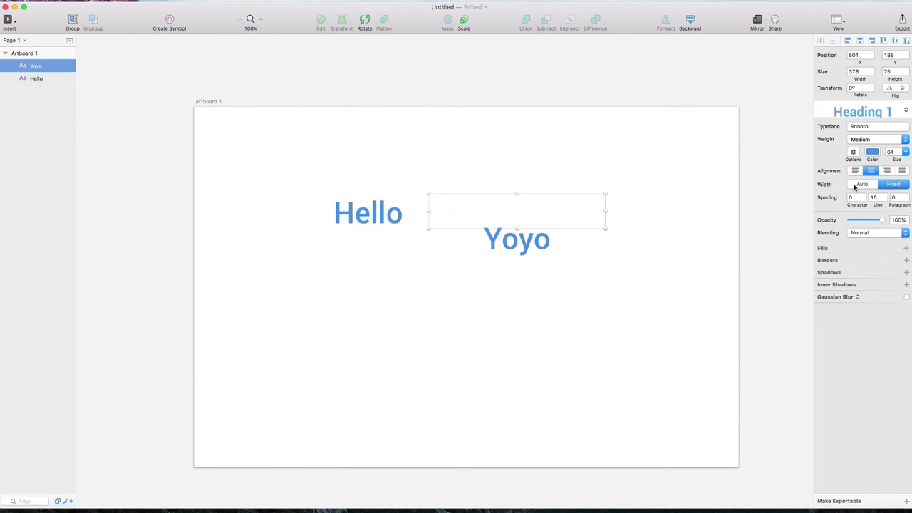
left_click(345, 214)
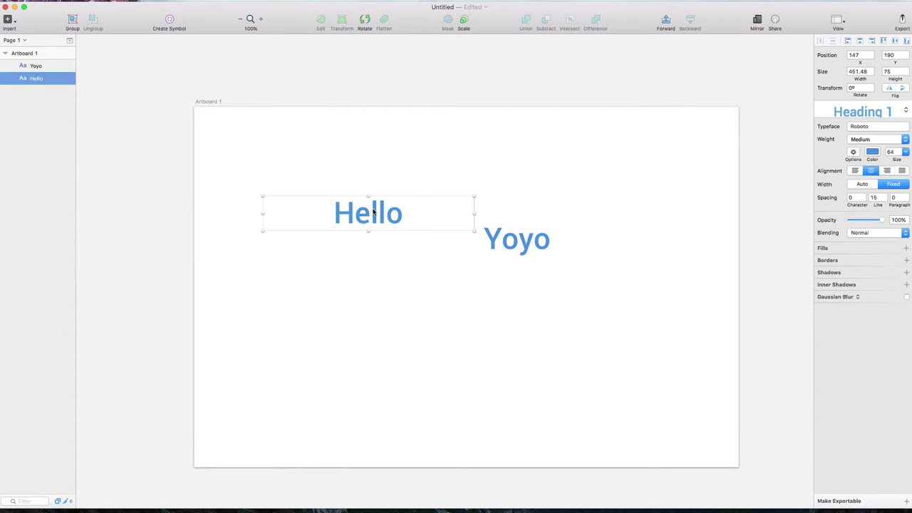
left_click(506, 243)
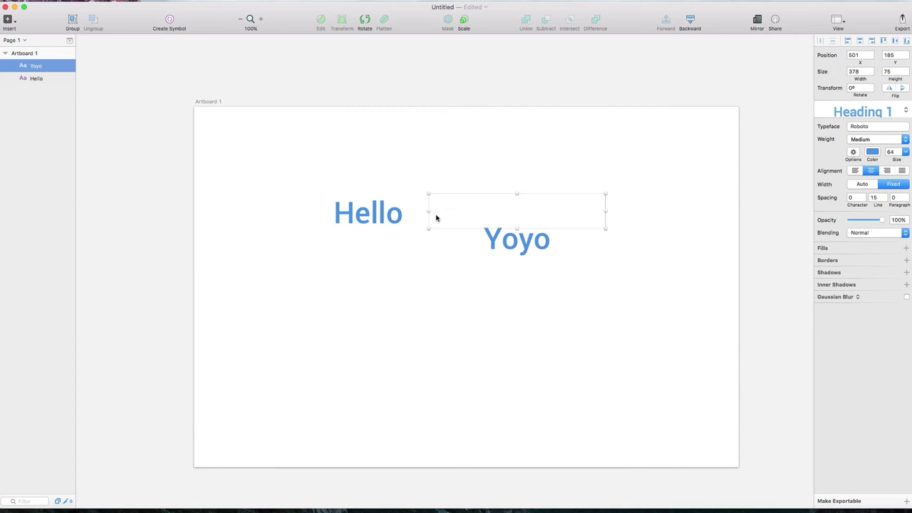
left_click(389, 211)
left_click(519, 225)
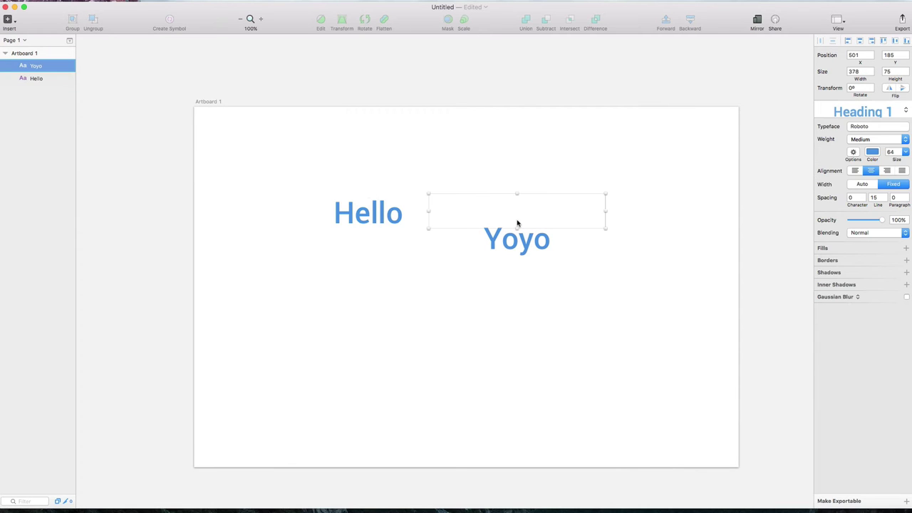
key("BackSpace")
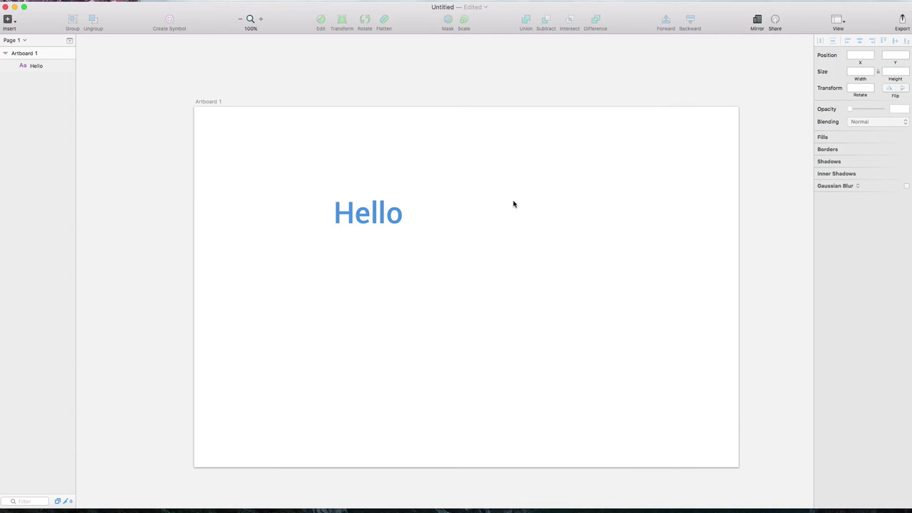
Add a text layer reading 'sfsgsf' and drag it beside the Hello heading
key("t")
left_click_drag(472, 144, 606, 181)
type("sfsgsf")
left_click(588, 187)
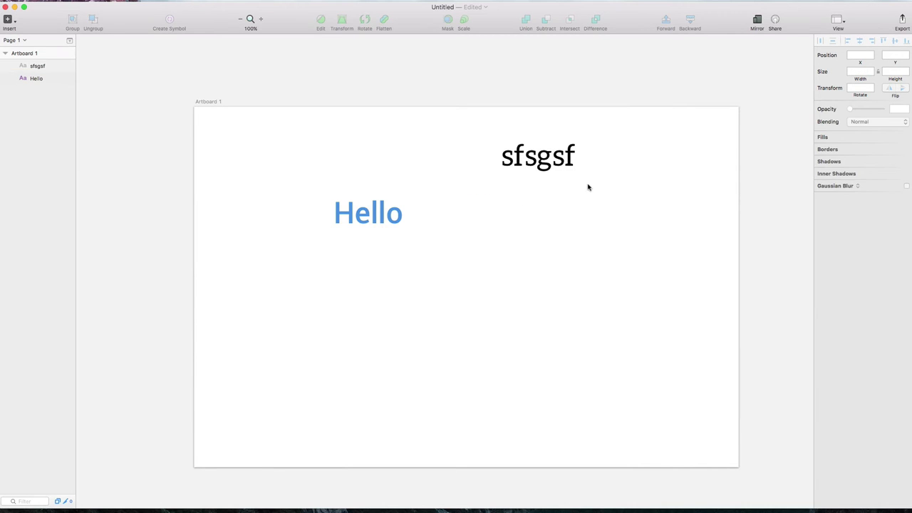
left_click(601, 151)
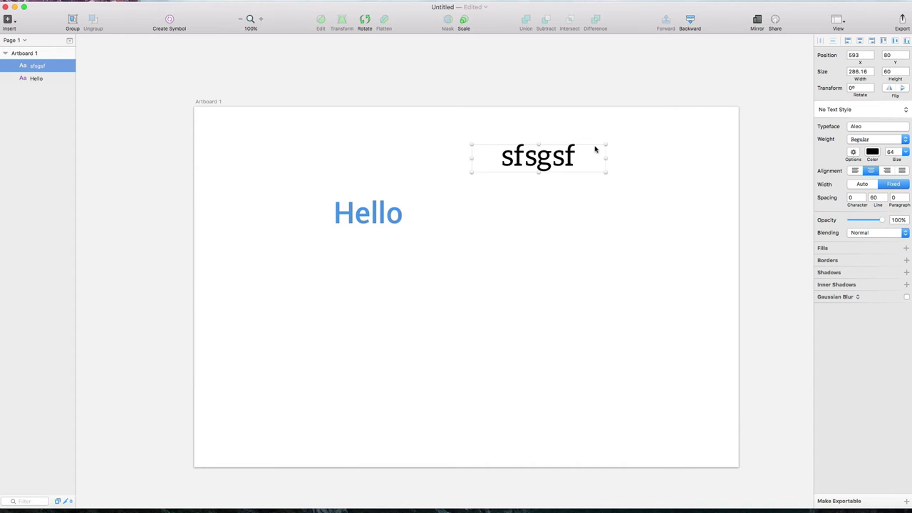
left_click_drag(546, 157, 515, 212)
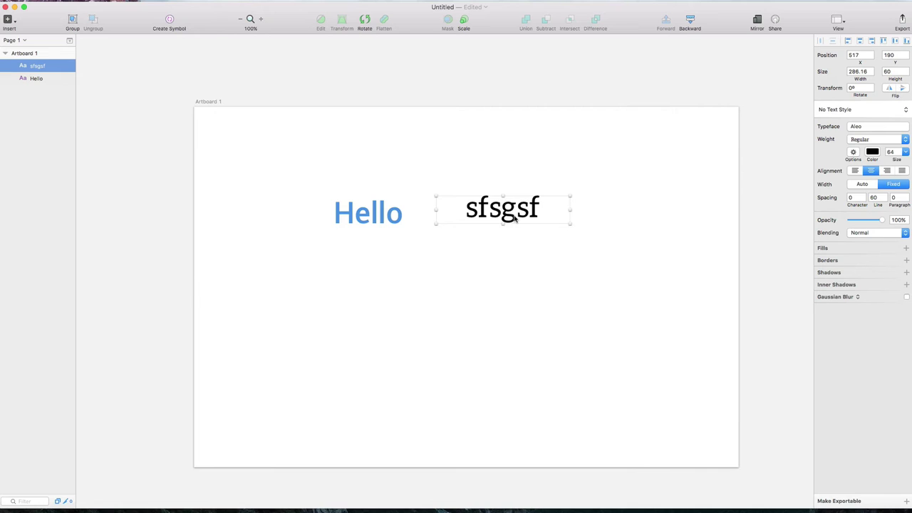
Apply the Heading 1 text style to the new text so it matches Hello
left_click(839, 111)
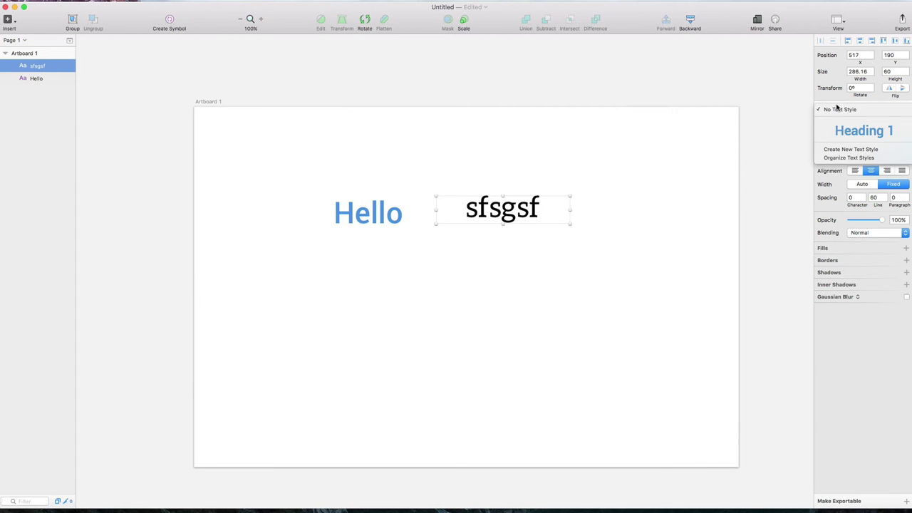
left_click(849, 134)
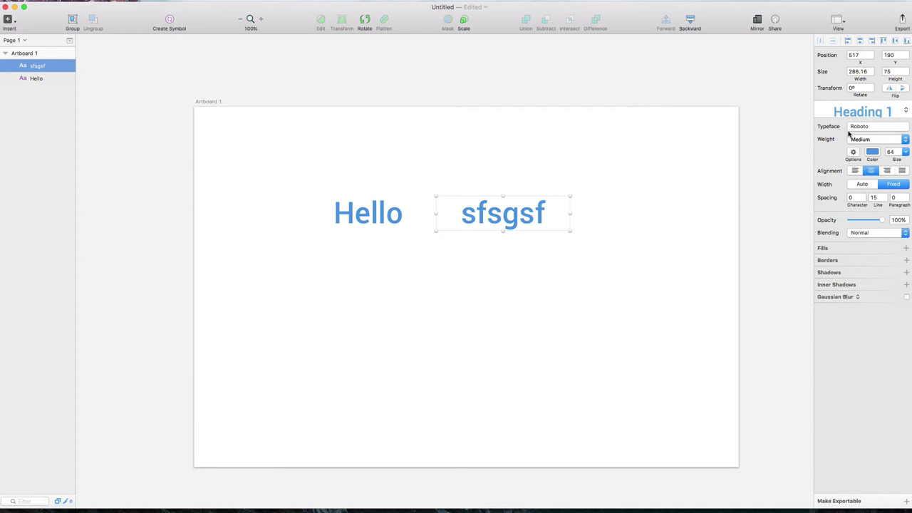
left_click(606, 221)
left_click(526, 220)
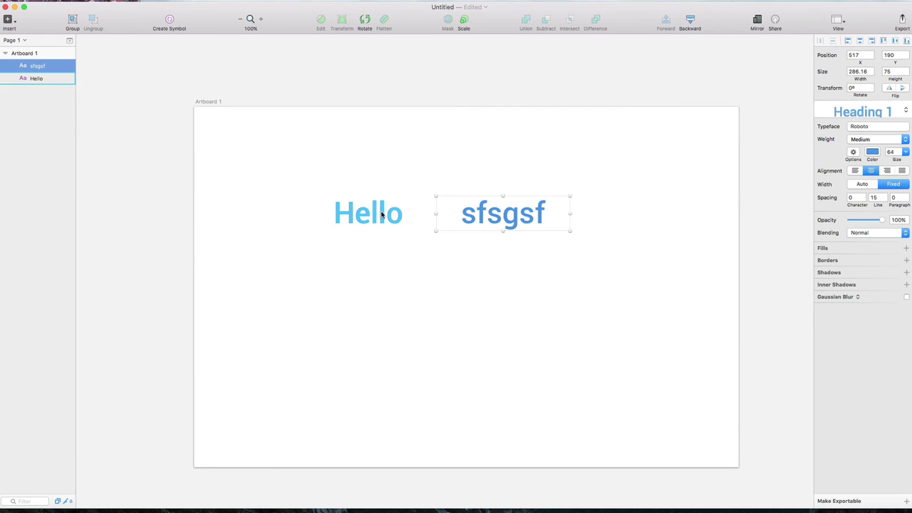
left_click(383, 216)
Replace the new heading's wording with 'yoyo'
double_click(495, 217)
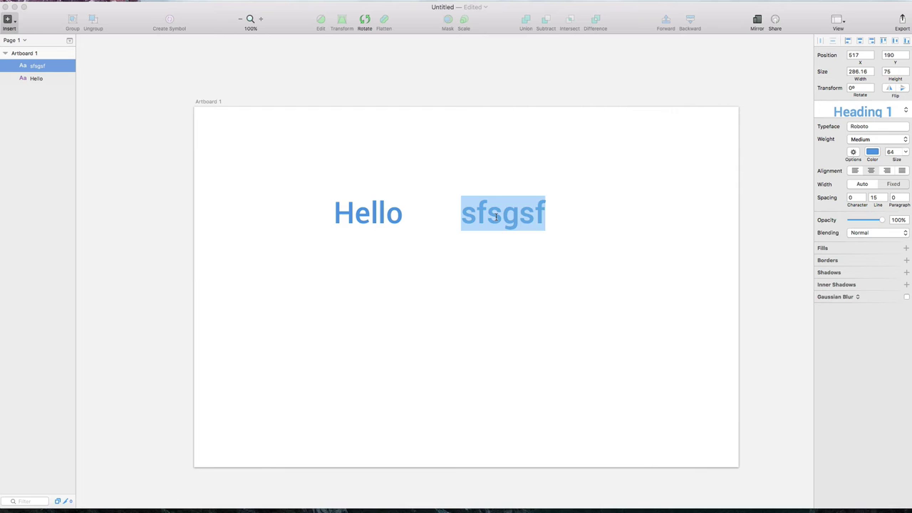
type("yoyo")
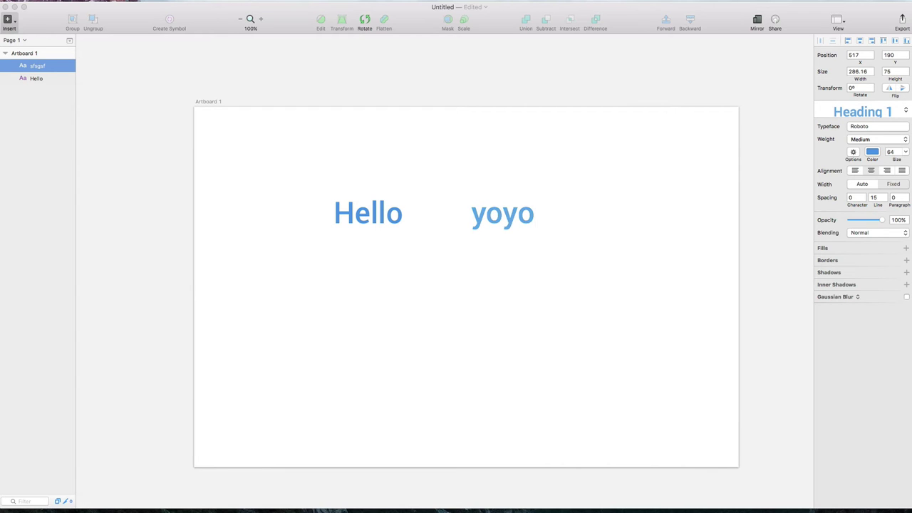
left_click(510, 270)
left_click(511, 211)
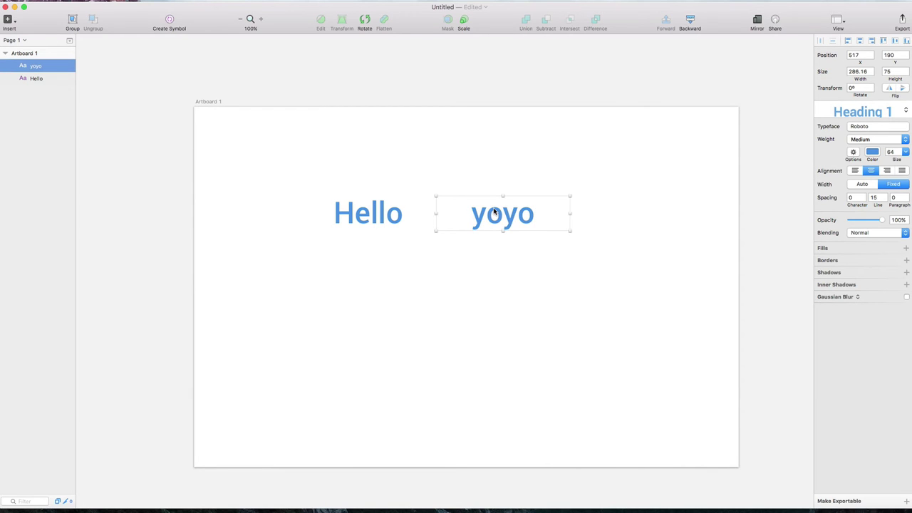
left_click(432, 216)
left_click(439, 217)
left_click(420, 218)
left_click(478, 221)
left_click(611, 219)
left_click(568, 218)
Recolour the Heading 1 style teal so both Hello and yoyo turn teal
left_click(872, 152)
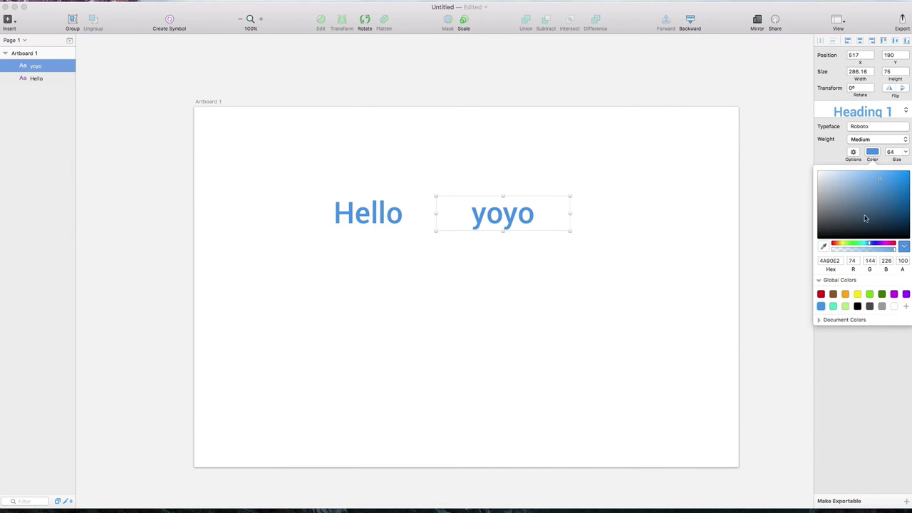
left_click(821, 294)
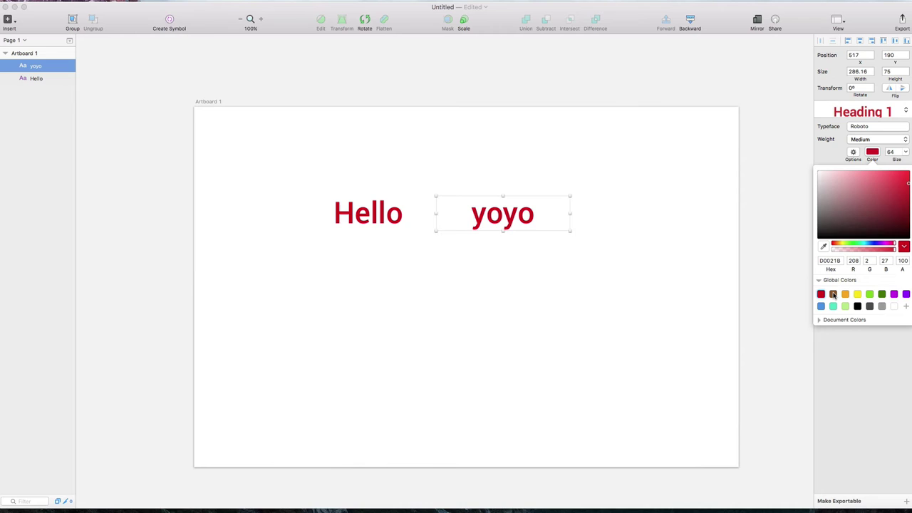
left_click(833, 295)
left_click(846, 295)
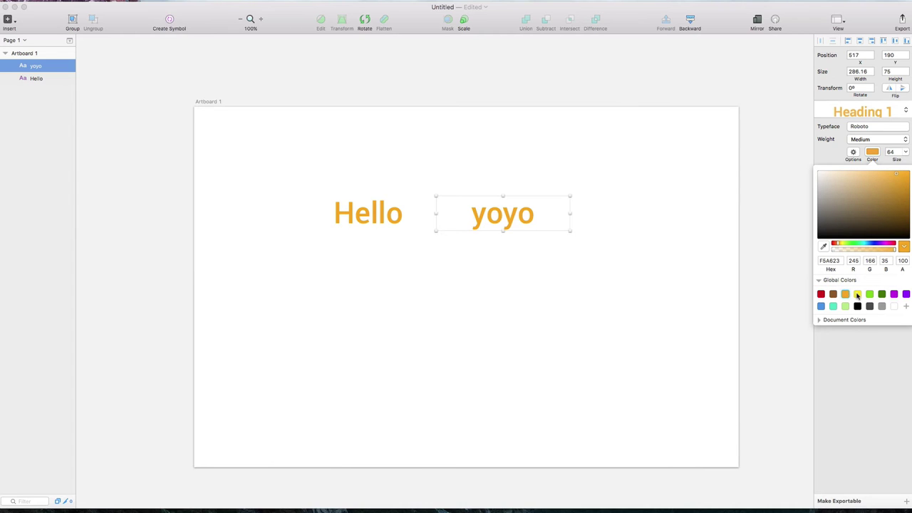
left_click(858, 295)
left_click(871, 295)
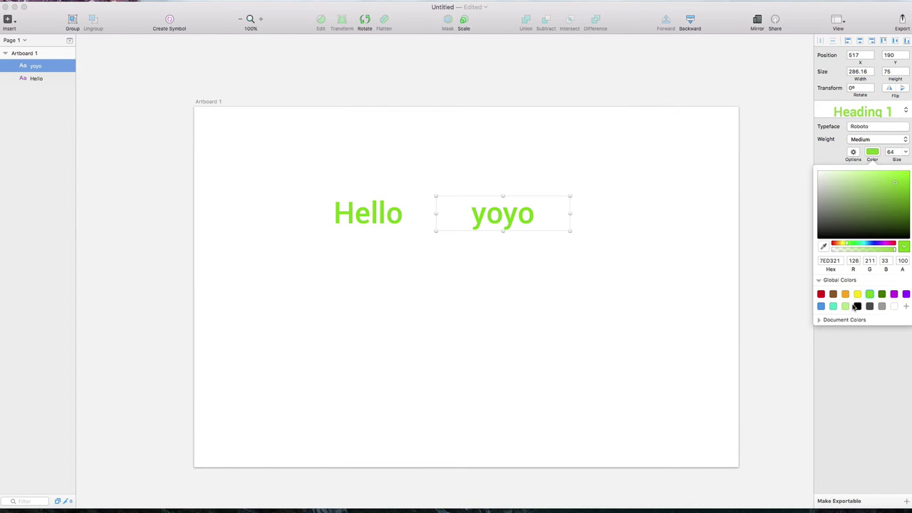
left_click(833, 307)
left_click(677, 290)
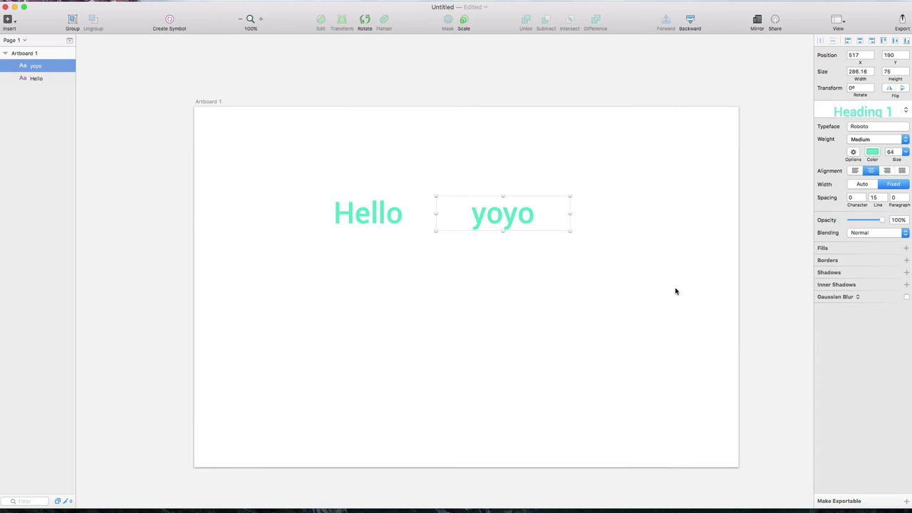
Move yoyo and Hello up together near the top centre of the artboard
left_click(548, 236)
left_click_drag(525, 222, 574, 171)
left_click_drag(407, 212, 440, 155)
left_click(555, 318)
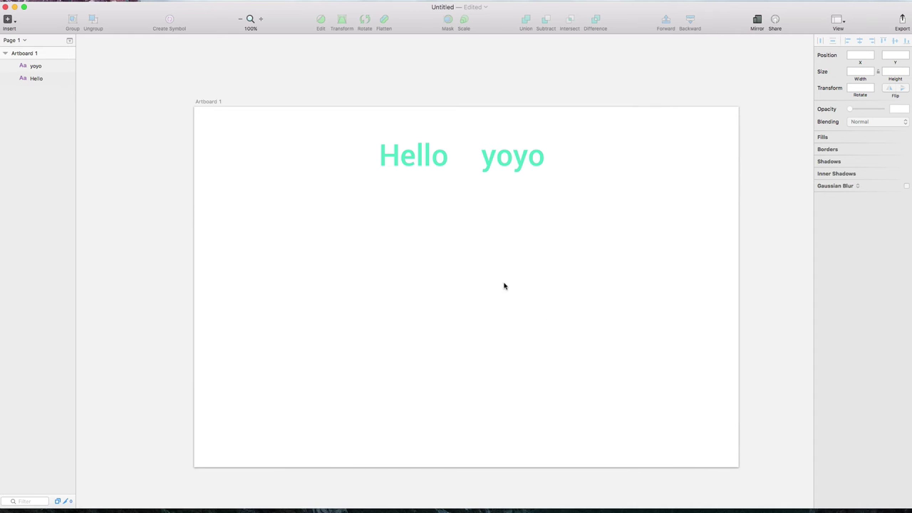
Draw a rounded rectangle below the headings and fill it with blue (4A90E2)
left_click(8, 22)
mouse_move(36, 59)
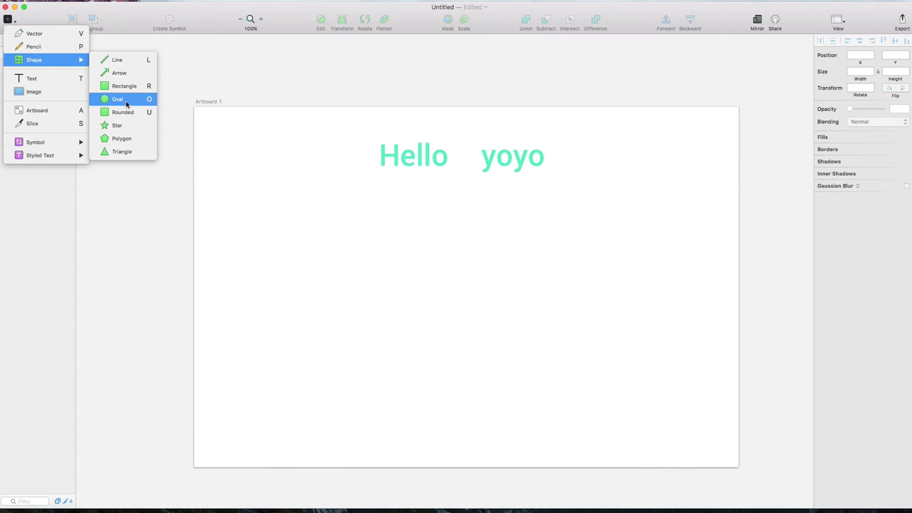
left_click(151, 113)
left_click_drag(240, 242, 408, 286)
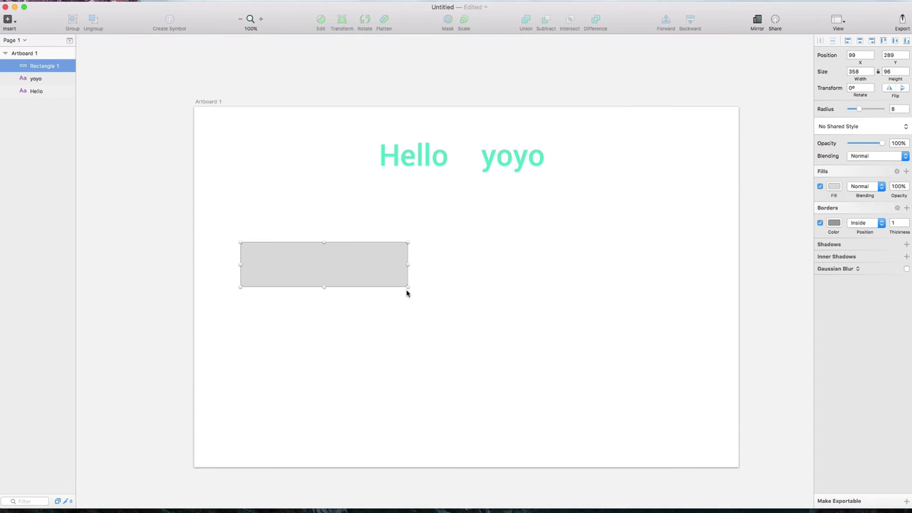
left_click(835, 188)
left_click(821, 352)
Arrange three 358 × 98 blue rectangles into an evenly spaced, centred row
left_click_drag(342, 271, 625, 275)
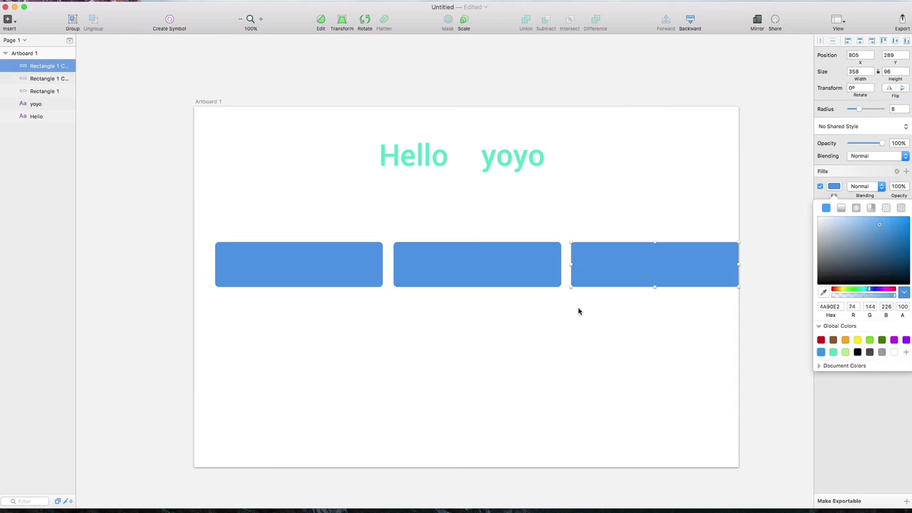
left_click_drag(579, 312, 292, 265)
left_click(320, 312)
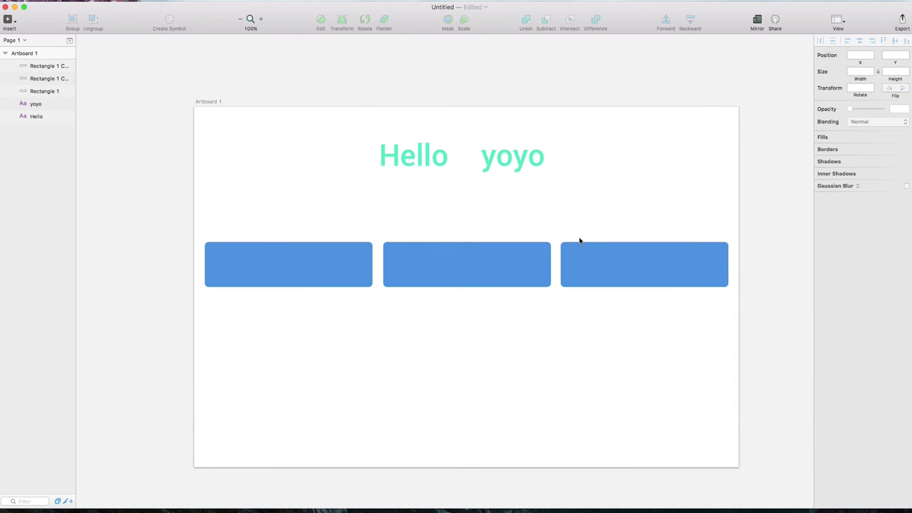
Add a white 'Yes' label centred in the first blue rectangle
key("t")
left_click_drag(226, 251, 352, 278)
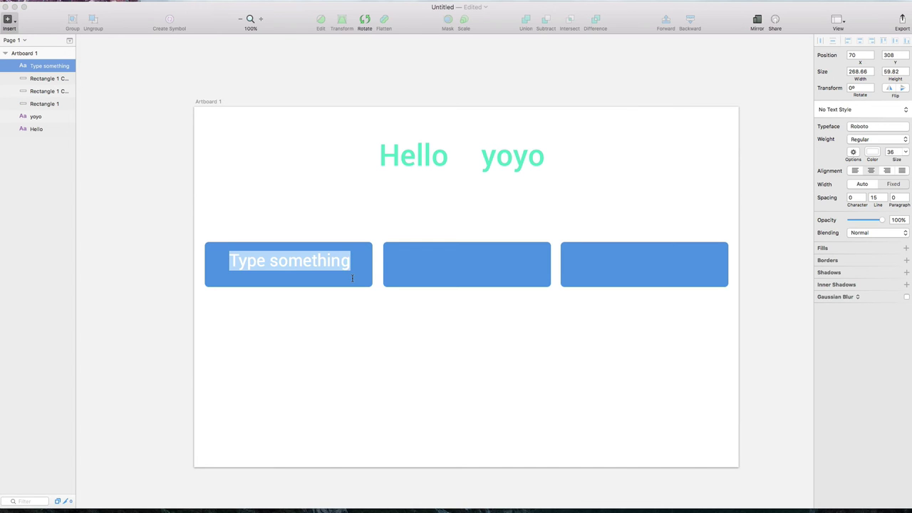
type("Yes")
left_click(323, 218)
left_click(289, 264)
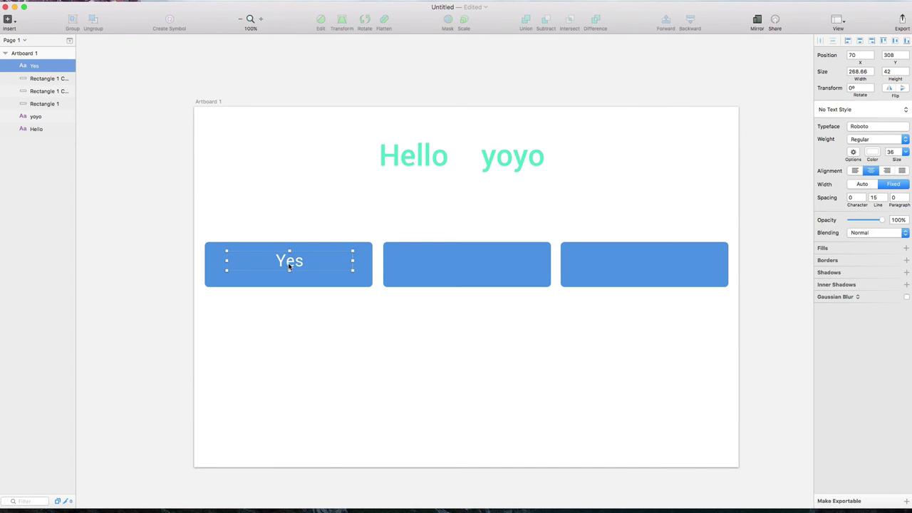
left_click_drag(290, 267, 288, 270)
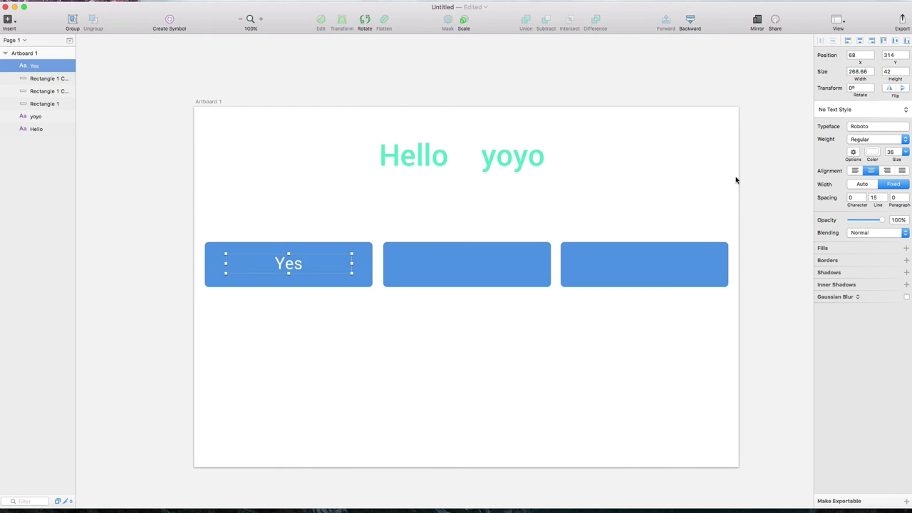
Create a new text style named Btn1 from the Yes label
left_click(860, 111)
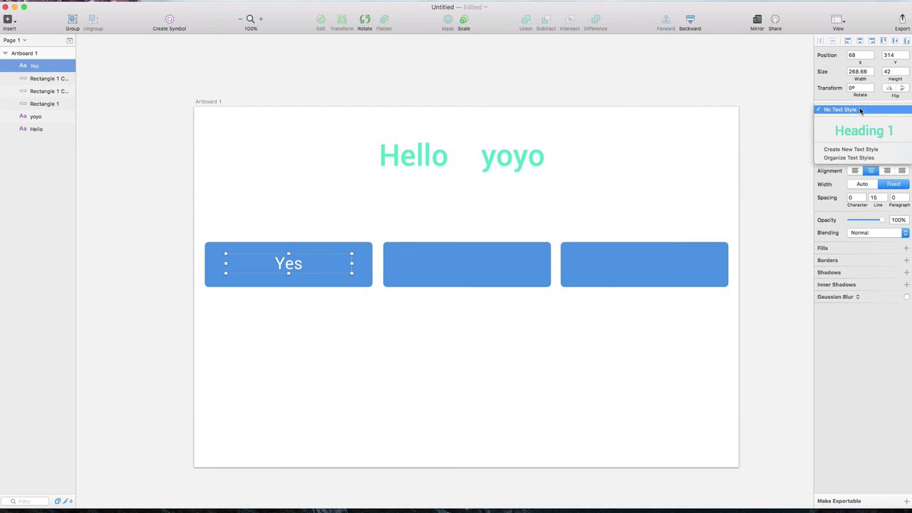
left_click(859, 150)
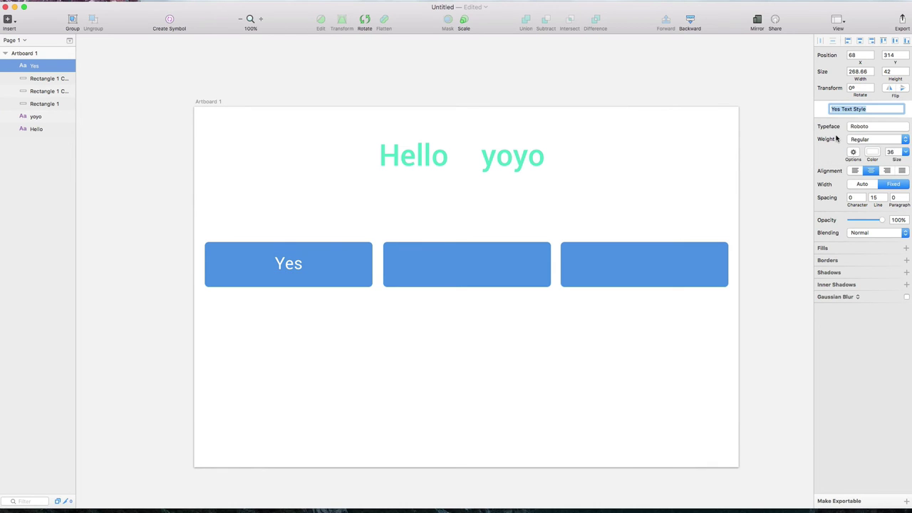
type("B")
Confirm the Btn1 style name and copy the label into the middle button as 'No, Thanks'
key("Return")
left_click(345, 254)
left_click(302, 265)
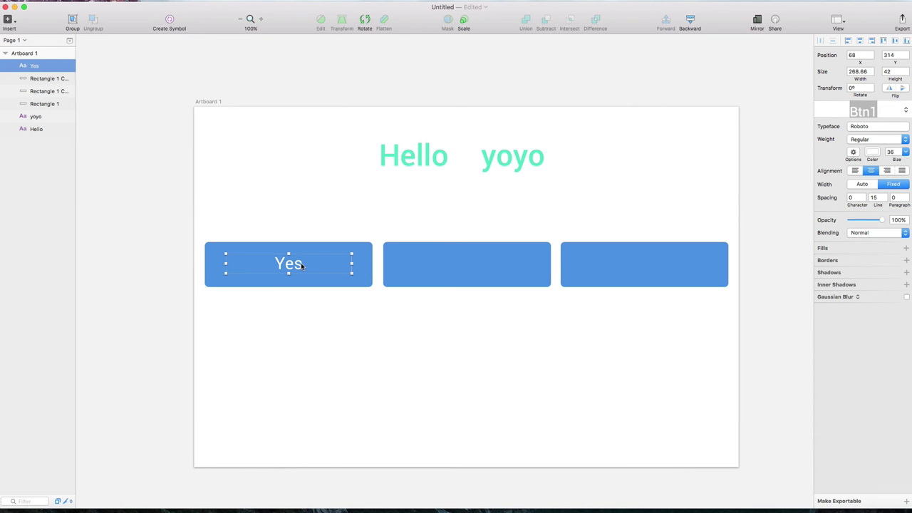
left_click_drag(289, 264, 468, 265)
double_click(468, 264)
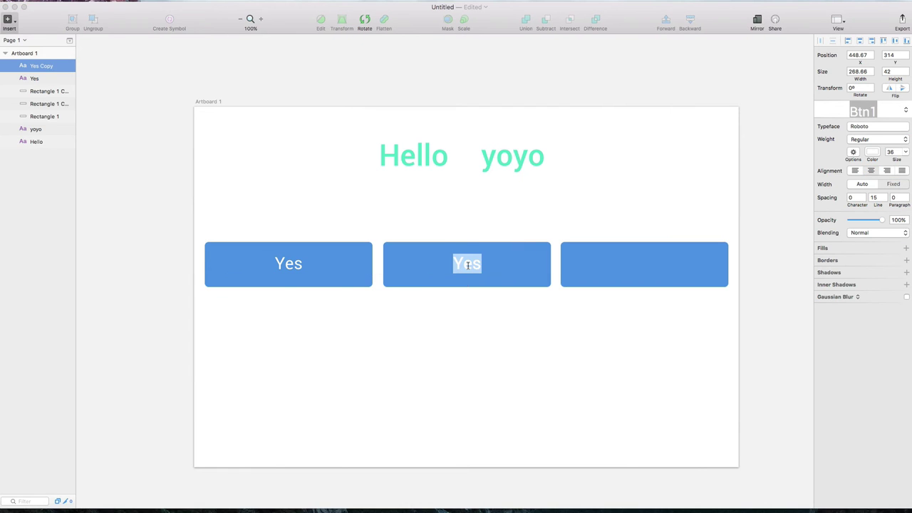
type("No, Thnk")
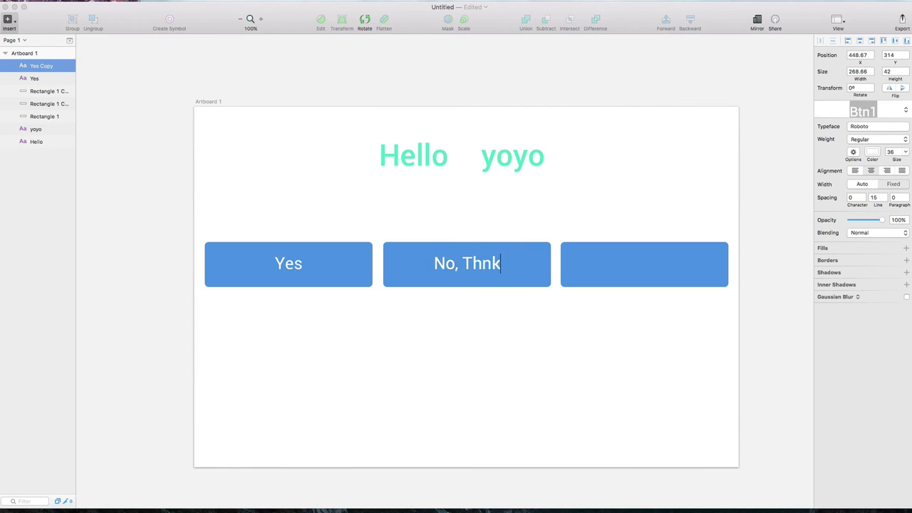
key("BackSpace")
key("BackSpace")
type("anks")
left_click(459, 340)
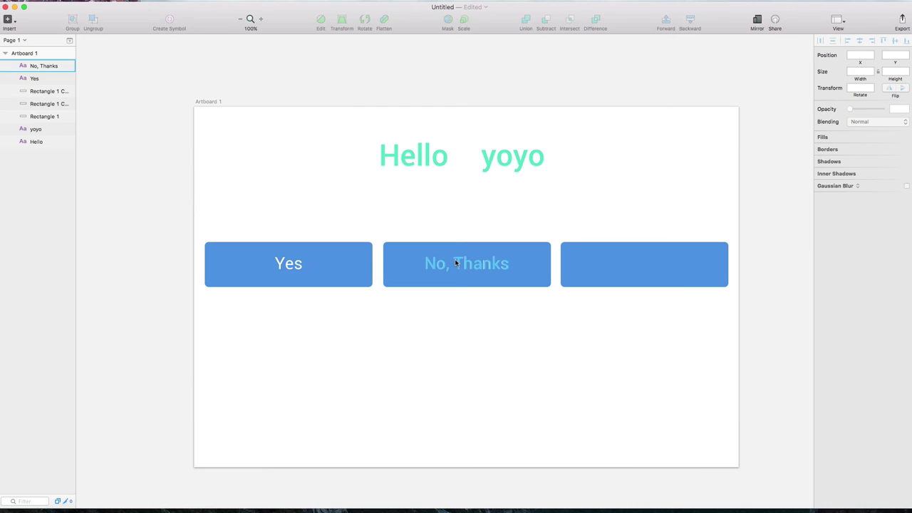
Copy the label into the third button and change it to 'Cancel'
left_click_drag(454, 263, 639, 265)
double_click(637, 265)
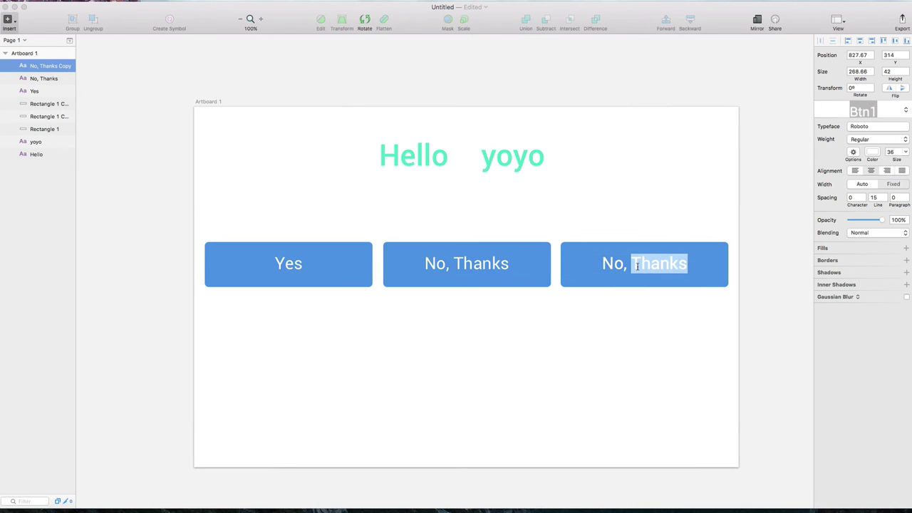
key("super+a")
type("Cancel")
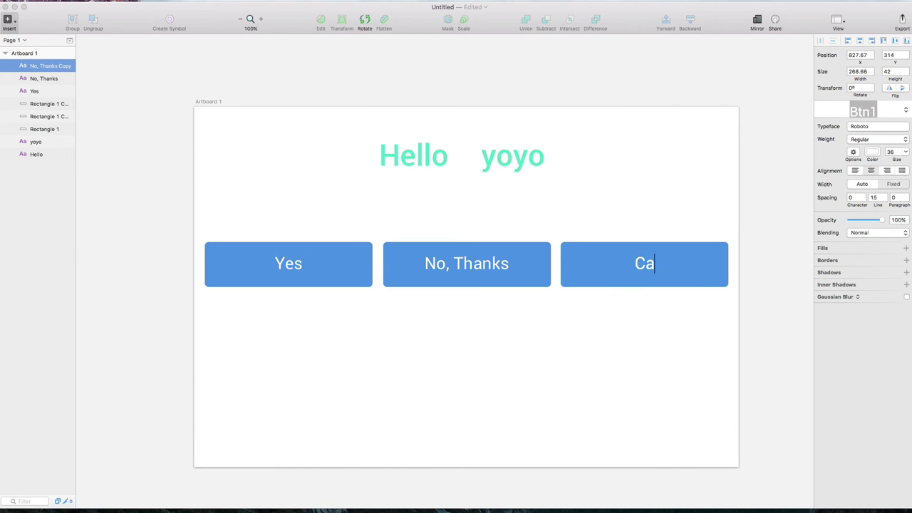
left_click(555, 372)
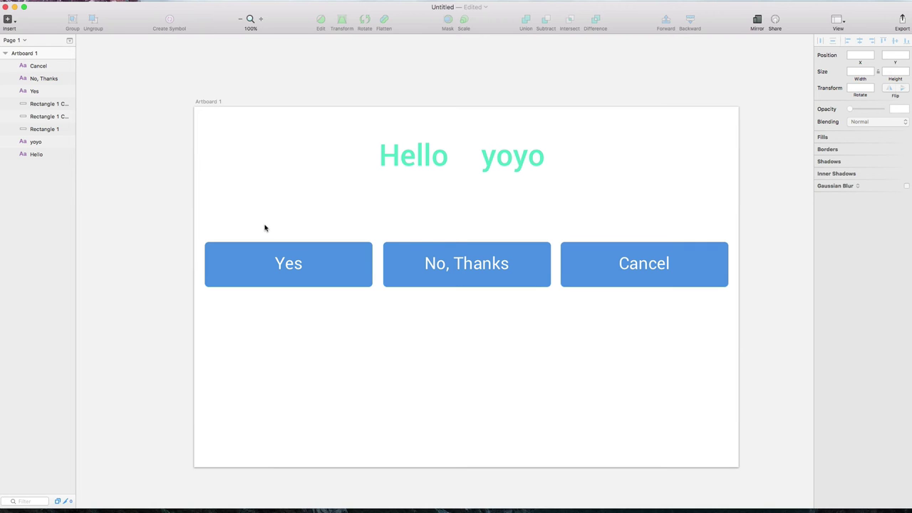
Make the Btn1 button labels light blue (AFD4FF) after trying teal, grey, white and blue
left_click(290, 267)
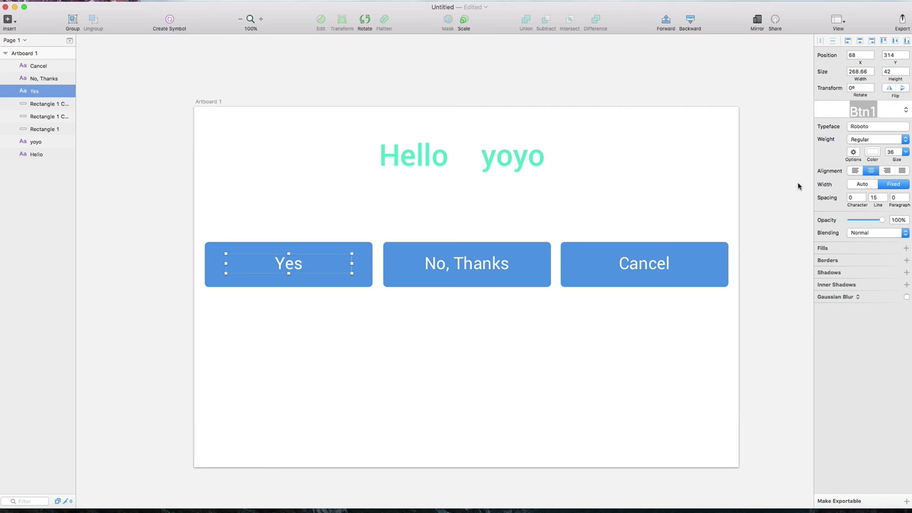
left_click(872, 153)
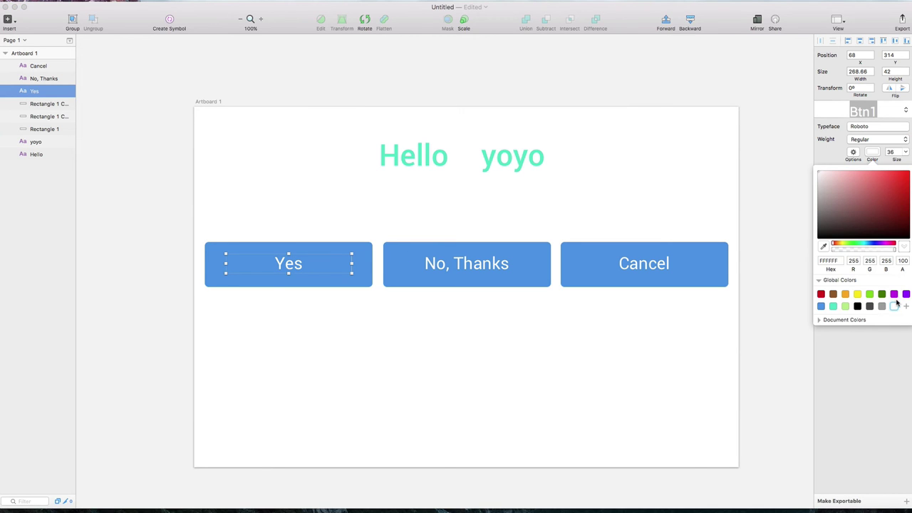
left_click(833, 307)
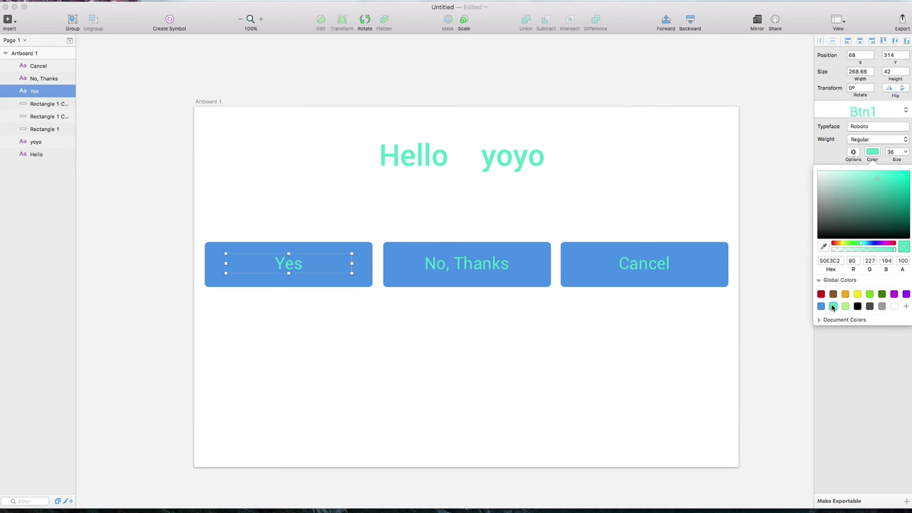
left_click(882, 307)
left_click(896, 307)
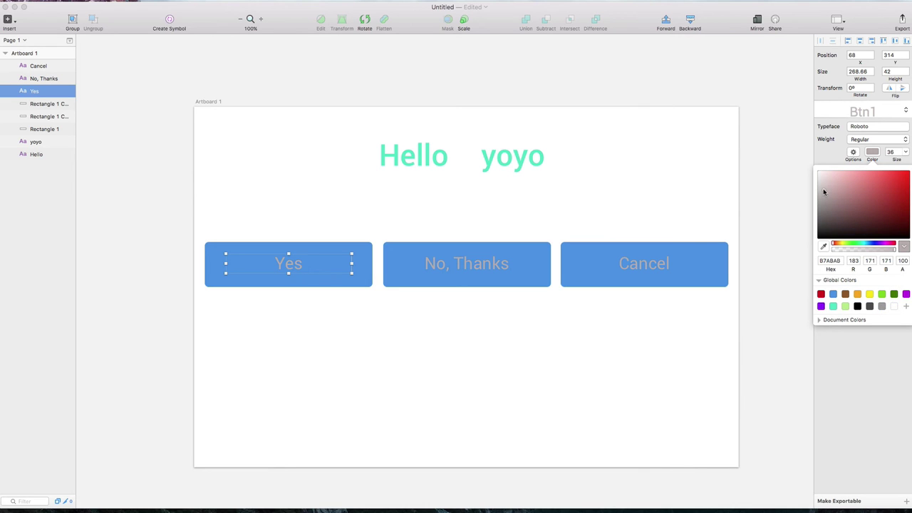
left_click(834, 295)
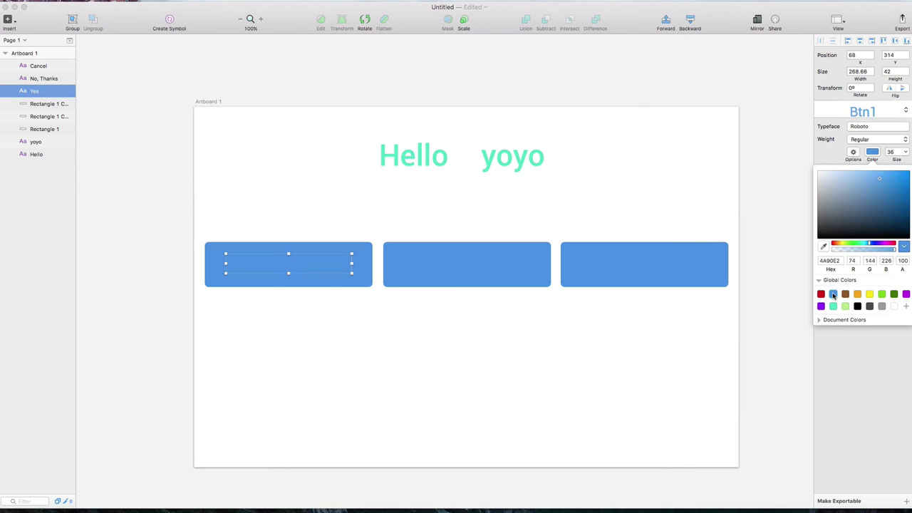
left_click(847, 171)
left_click(585, 320)
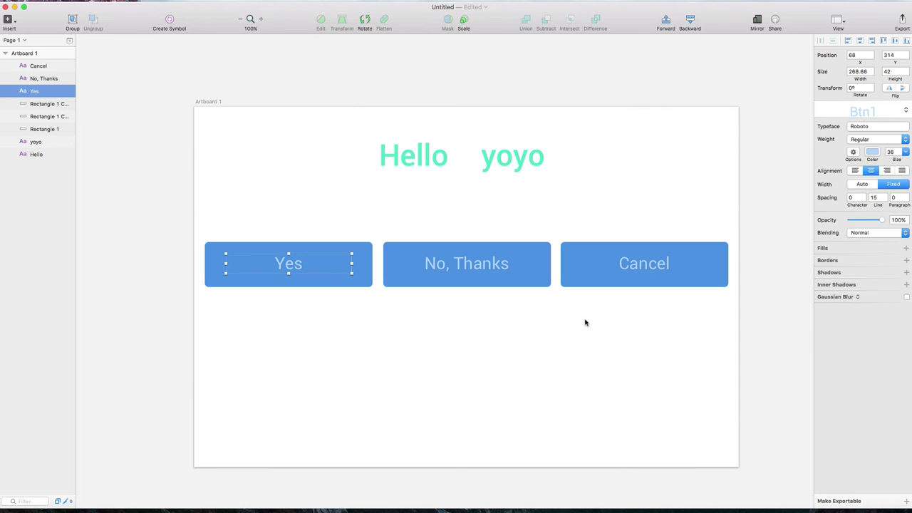
Test left and right alignment on the Btn1 labels, leaving them centred
left_click(584, 326)
left_click(288, 265)
left_click(856, 171)
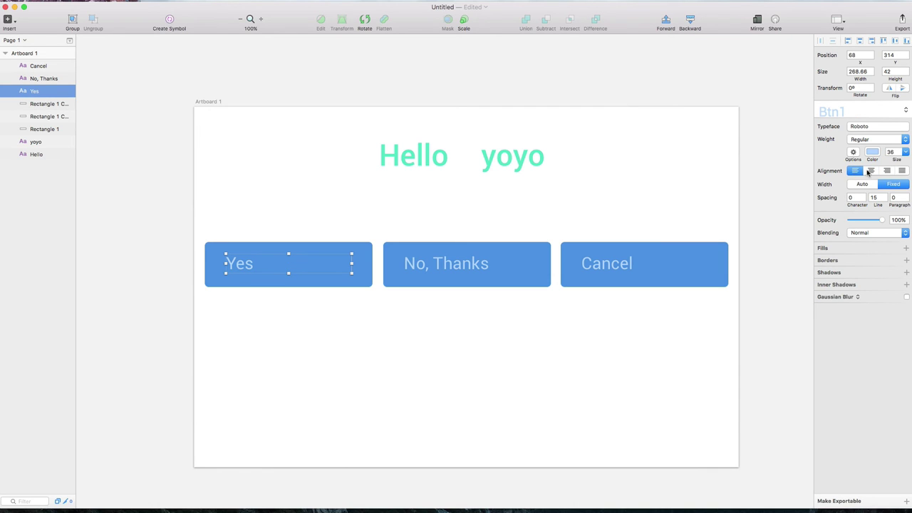
left_click(872, 171)
left_click(886, 172)
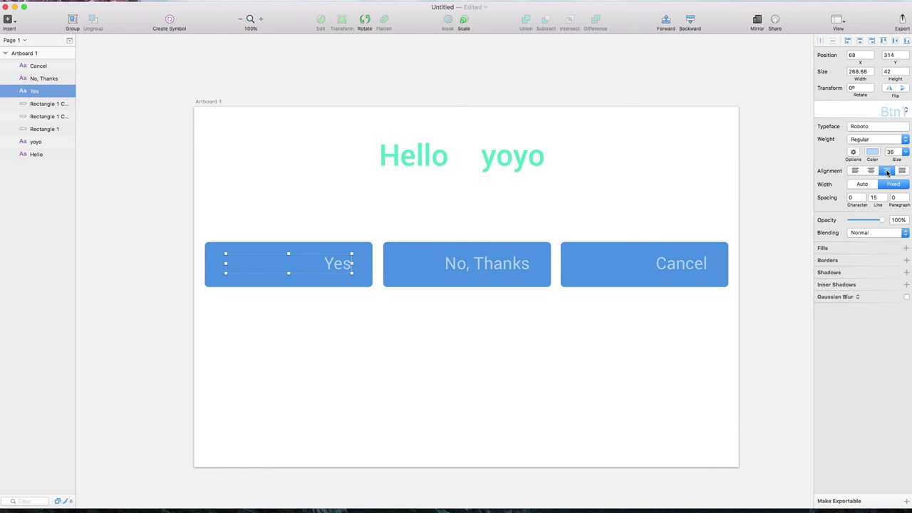
left_click(872, 173)
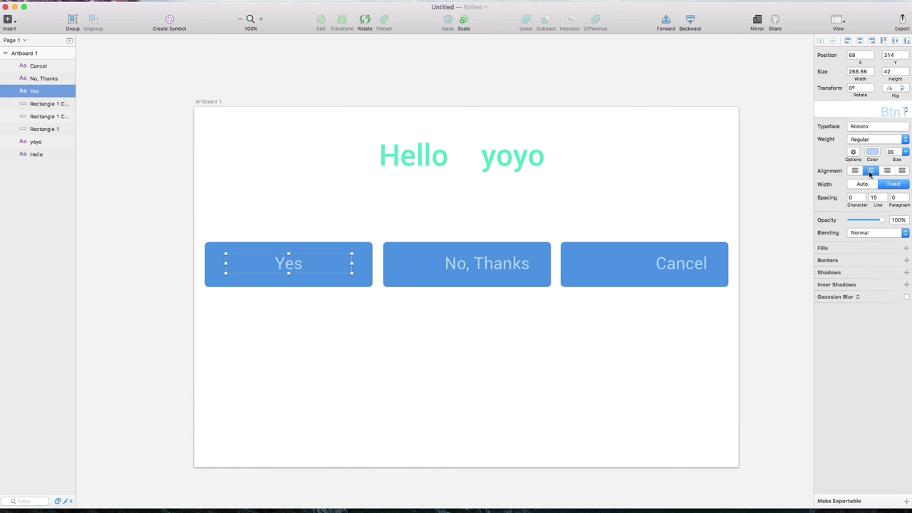
left_click(527, 354)
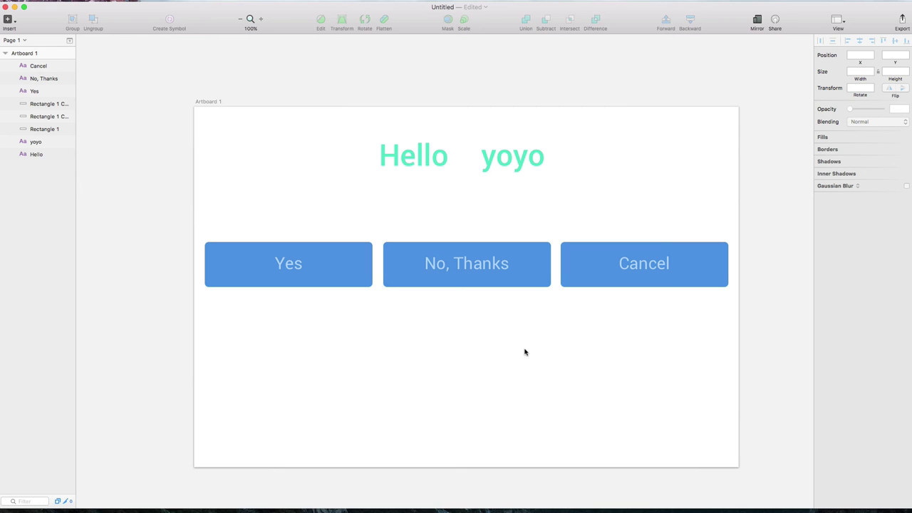
left_click(289, 267)
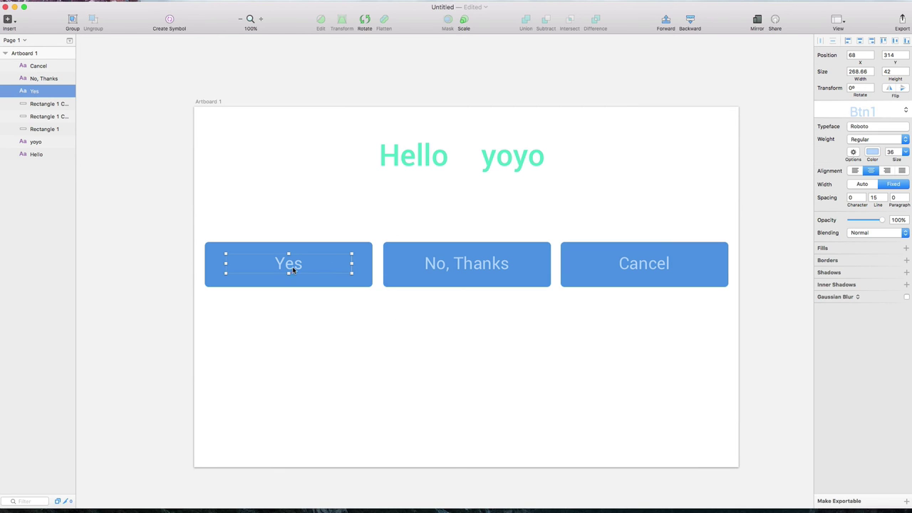
left_click(866, 113)
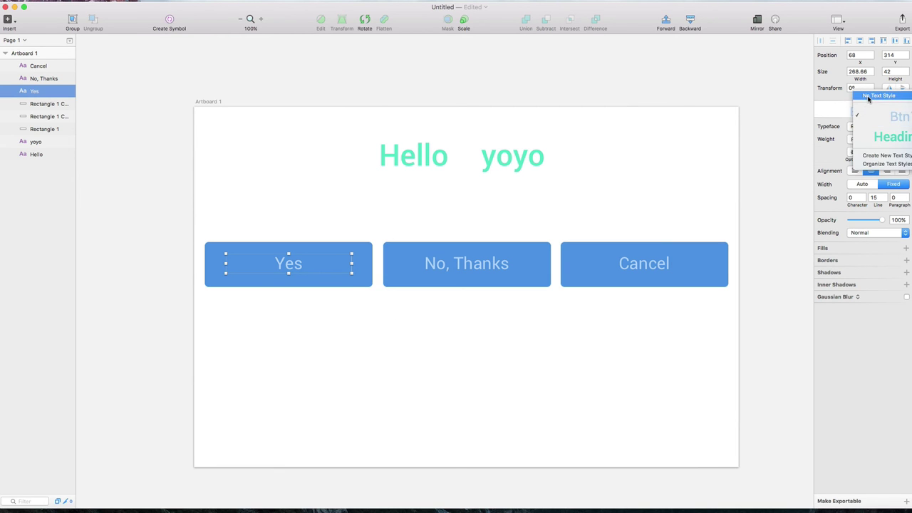
left_click(586, 177)
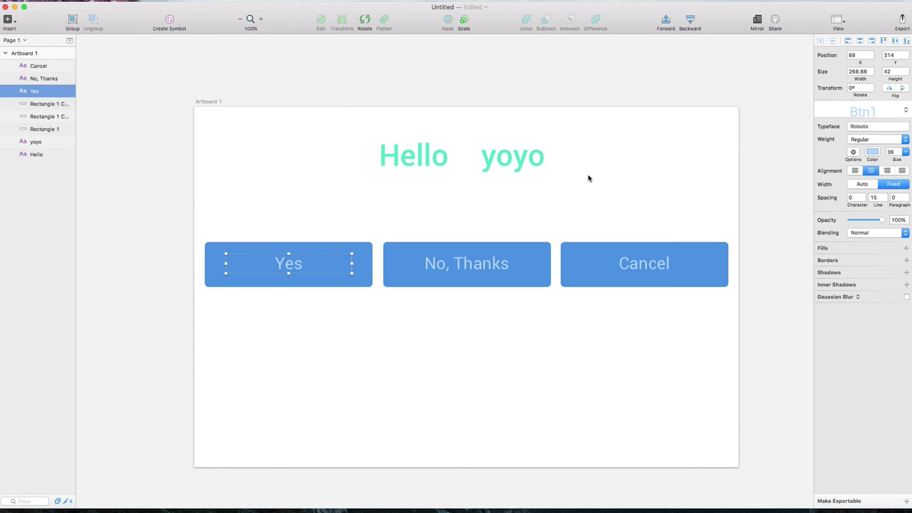
Detach the No, Thanks label from the Btn1 text style
left_click(492, 263)
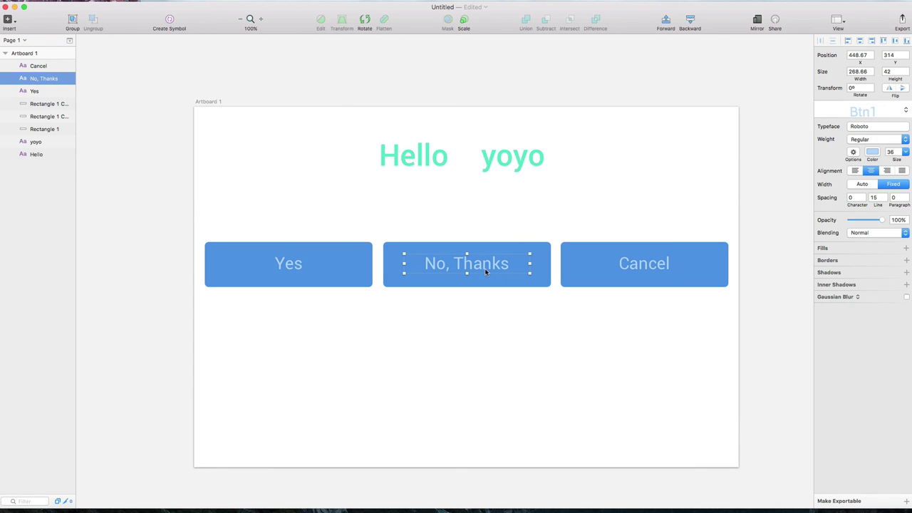
left_click(879, 114)
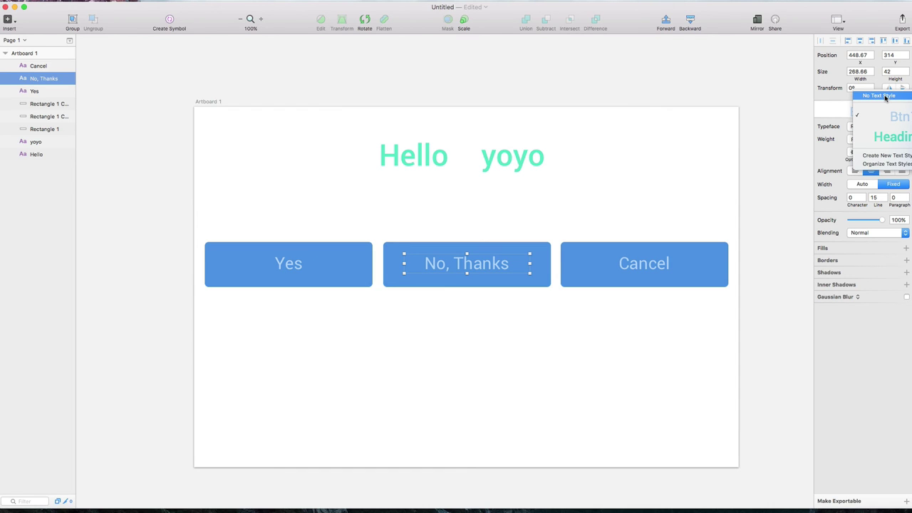
left_click(886, 96)
Recolour the No, Thanks text white
left_click(877, 153)
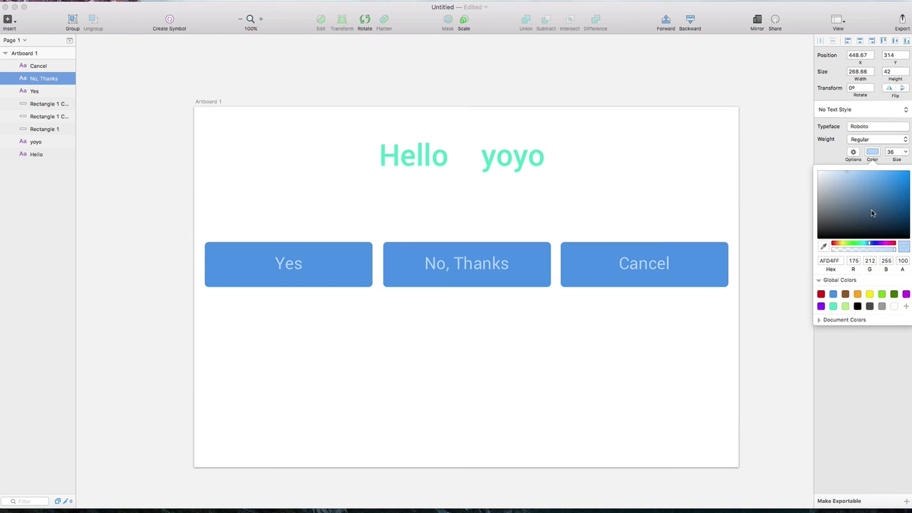
left_click(834, 294)
left_click(848, 295)
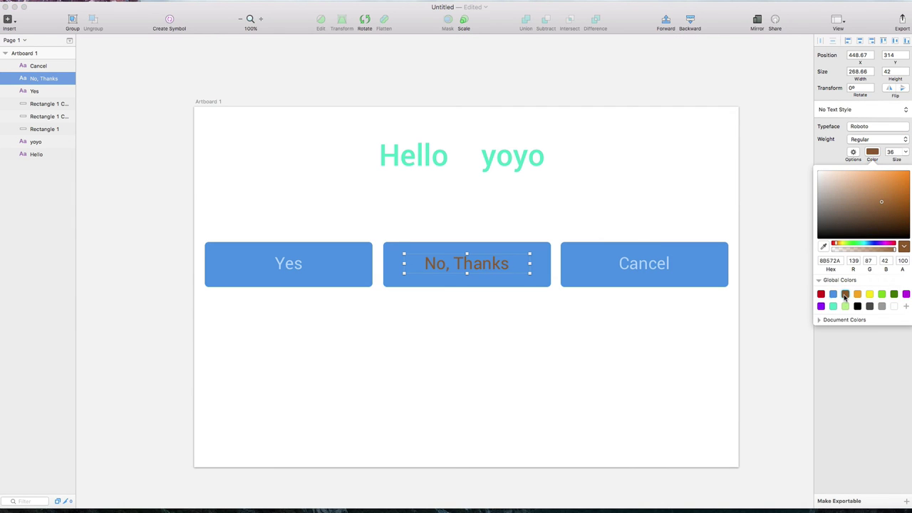
left_click(894, 307)
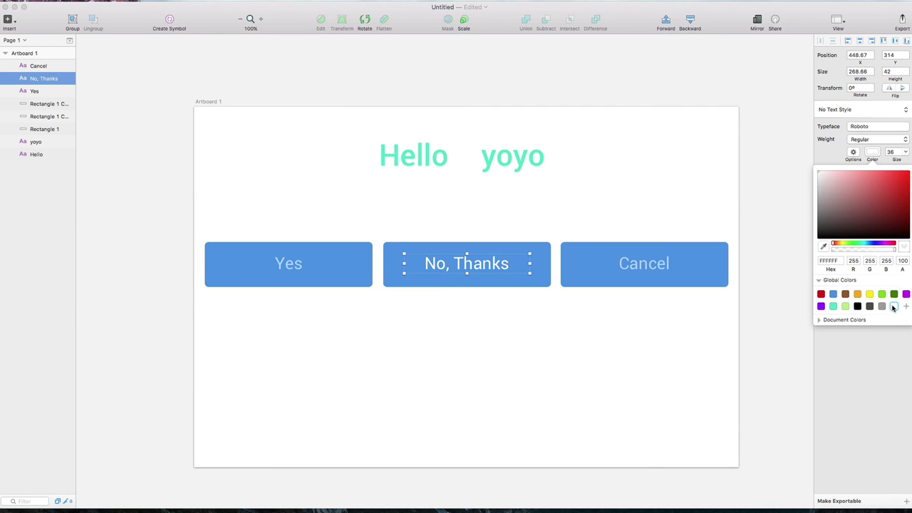
left_click(633, 351)
left_click(488, 303)
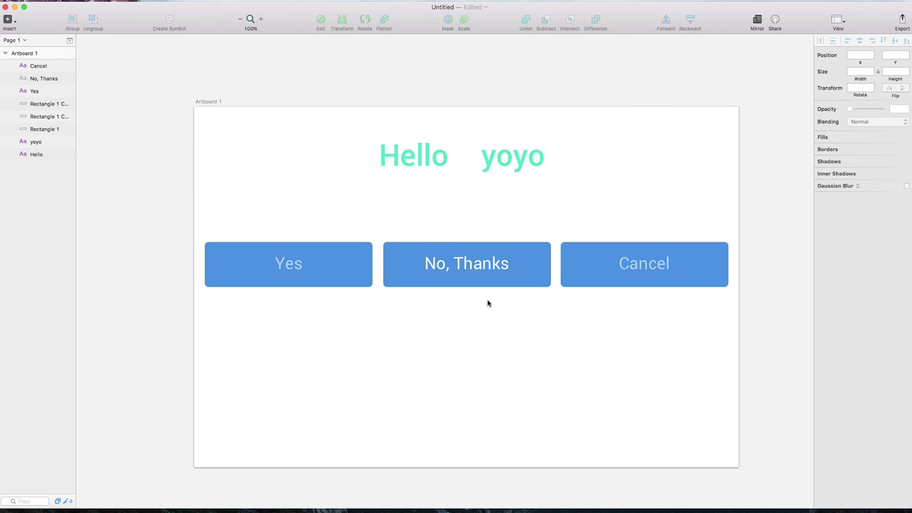